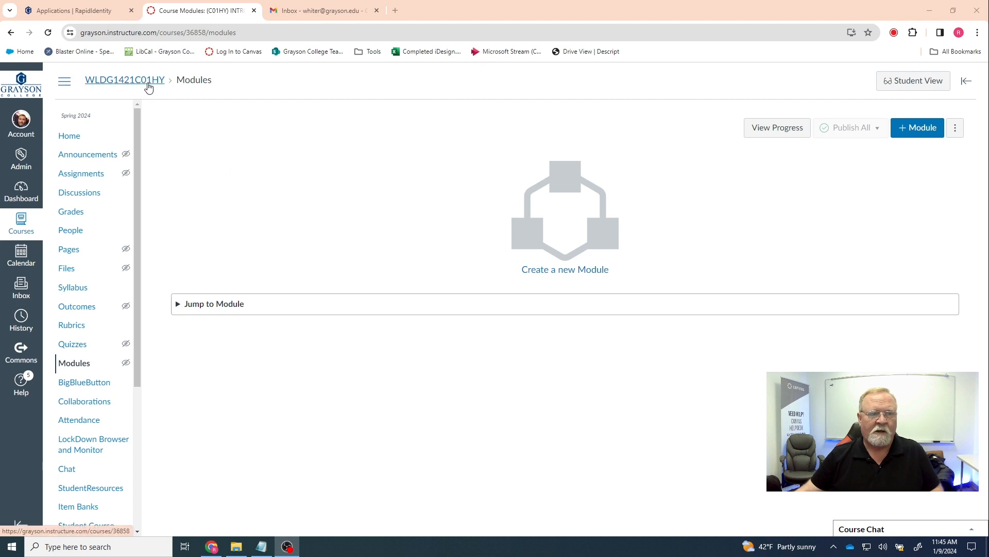
Step: Start importing existing content into the course from its home page, with Copy a Canvas Course as the content type
triple_click(95, 115)
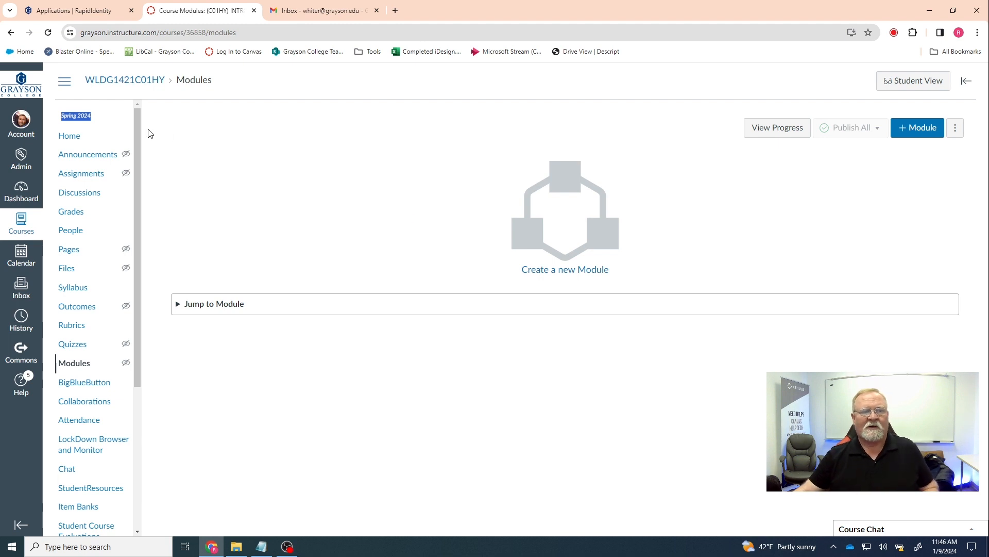
click(67, 138)
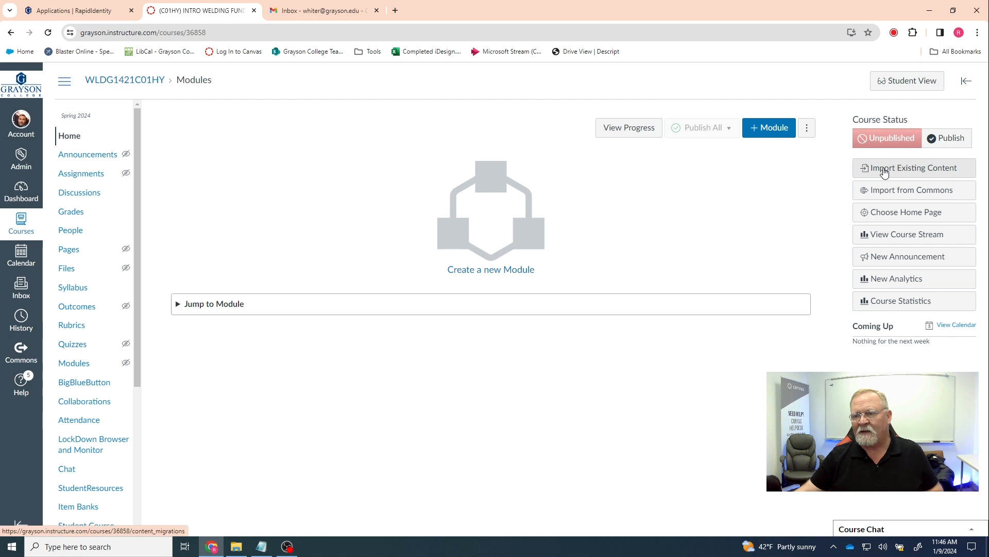
click(918, 173)
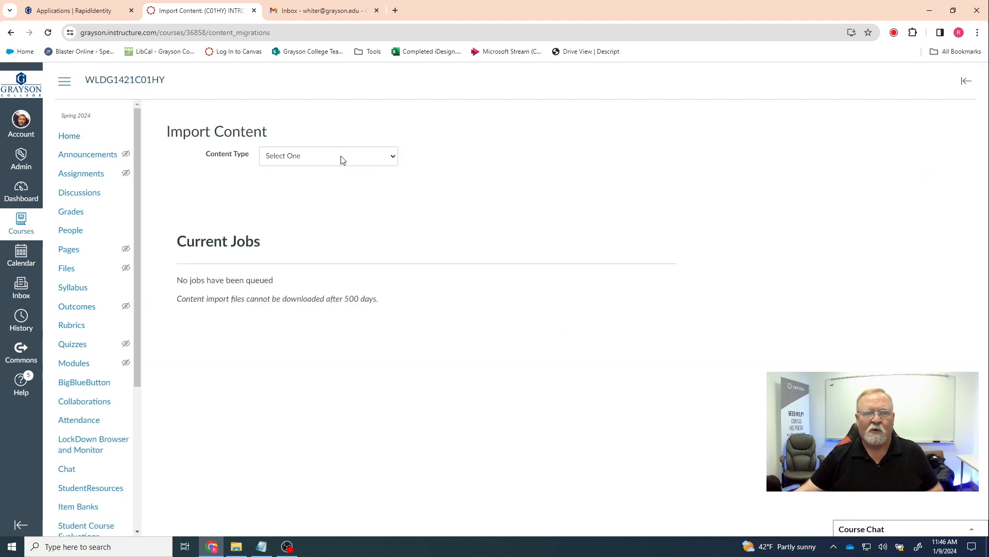
click(393, 158)
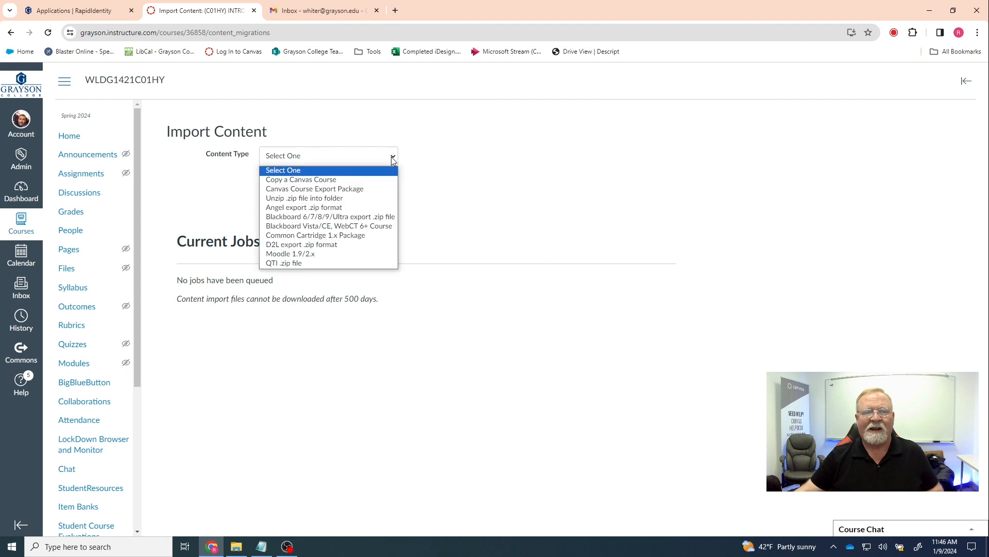
click(338, 181)
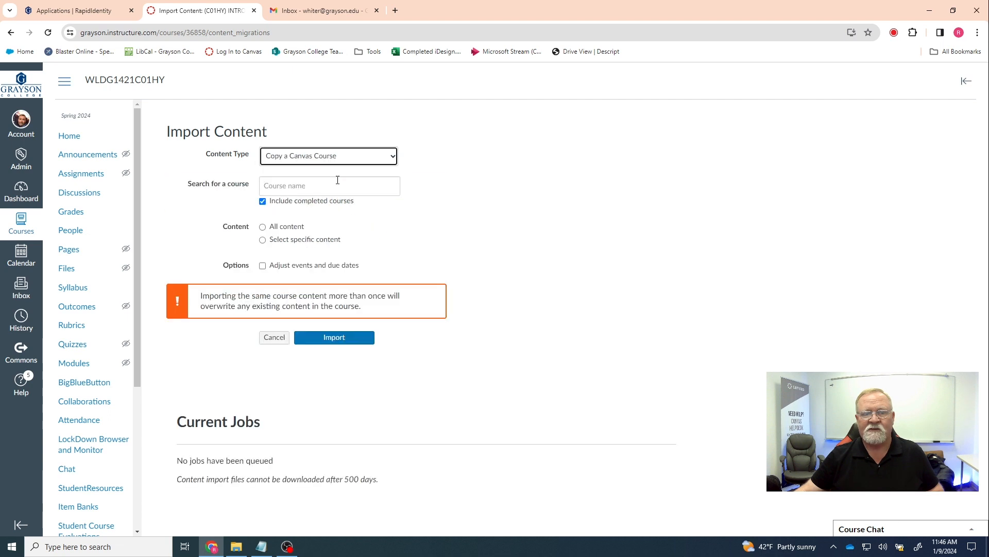
Step: Search for the source course WLDG1421C01, including completed courses, and select (C01) INTRO WELDING FUNDAMENTALS Spring 2023
click(312, 188)
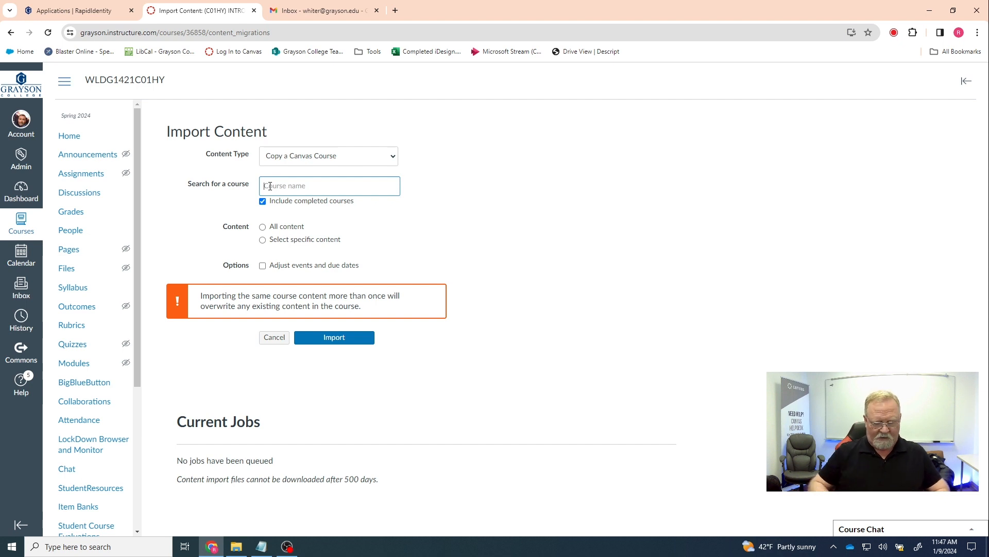
text(WLDG)
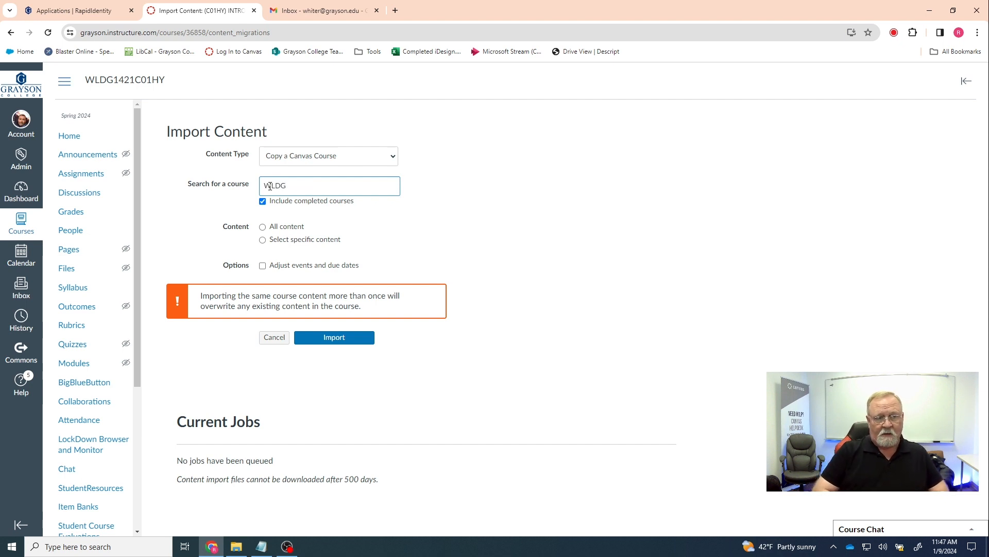
text(1421)
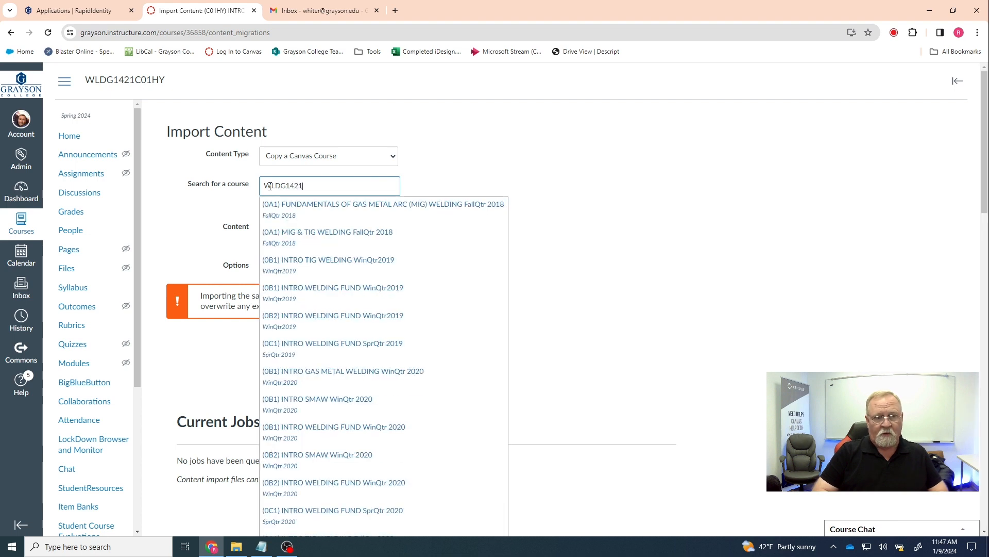
text(C01)
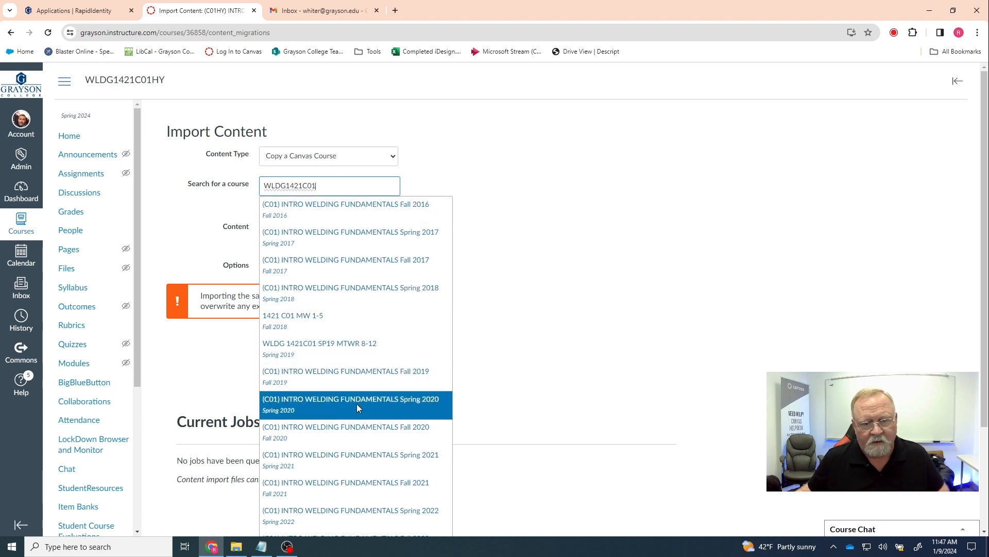
scroll(357, 404, down, 3)
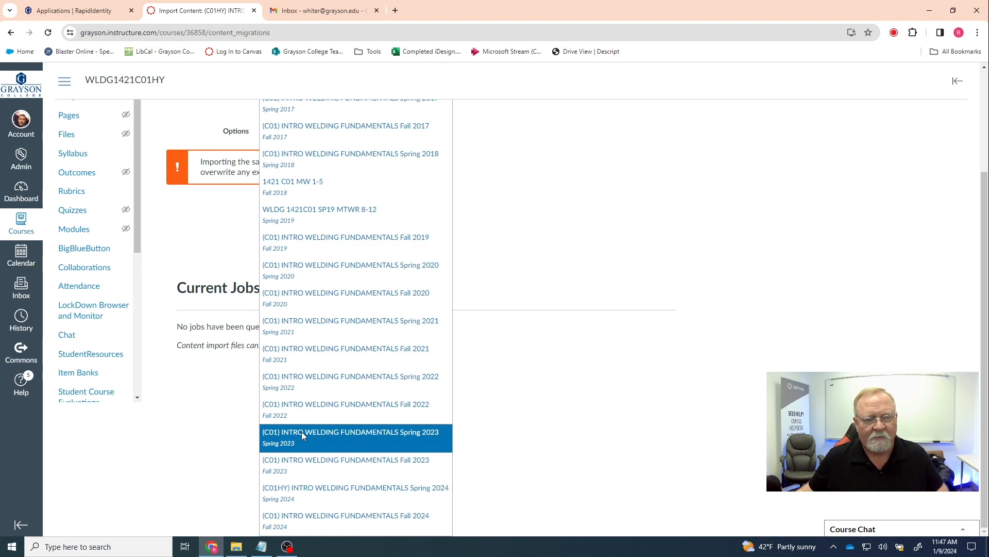
click(342, 432)
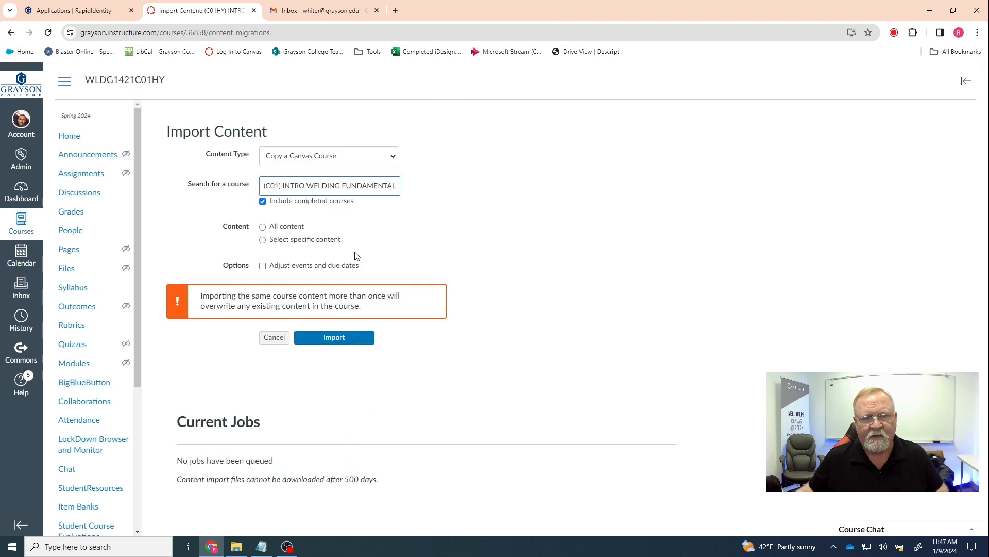
Step: Import all content from the selected course, adjusting events and due dates by removing the dates
click(263, 229)
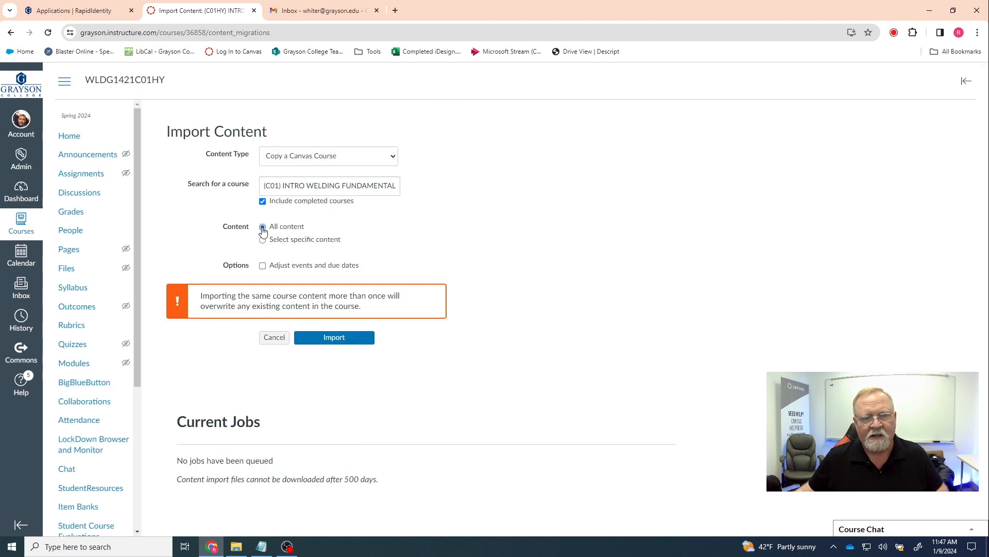
click(262, 266)
click(263, 306)
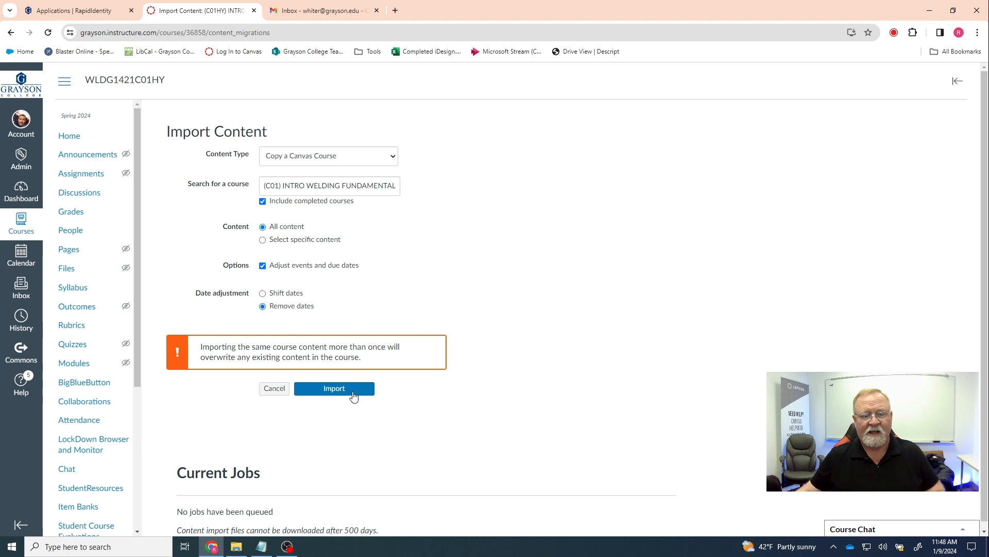
click(331, 390)
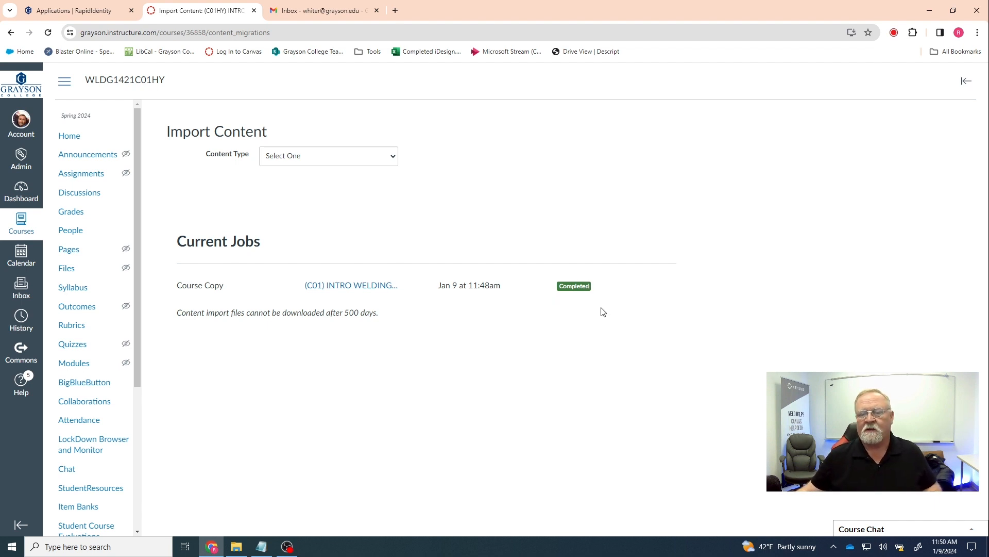
Step: Review the imported course home page and its Getting Started page, and return to the home page
click(68, 139)
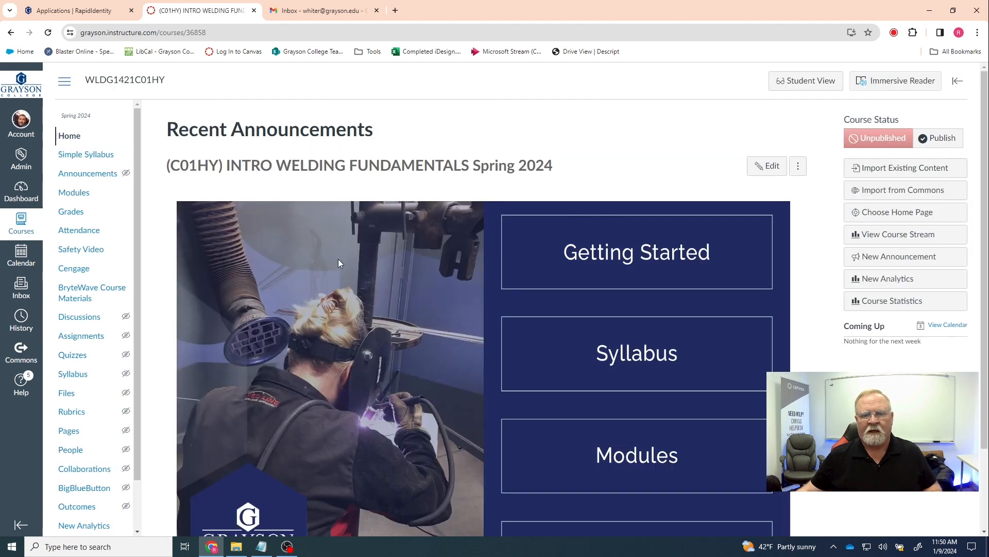
scroll(340, 257, down, 2)
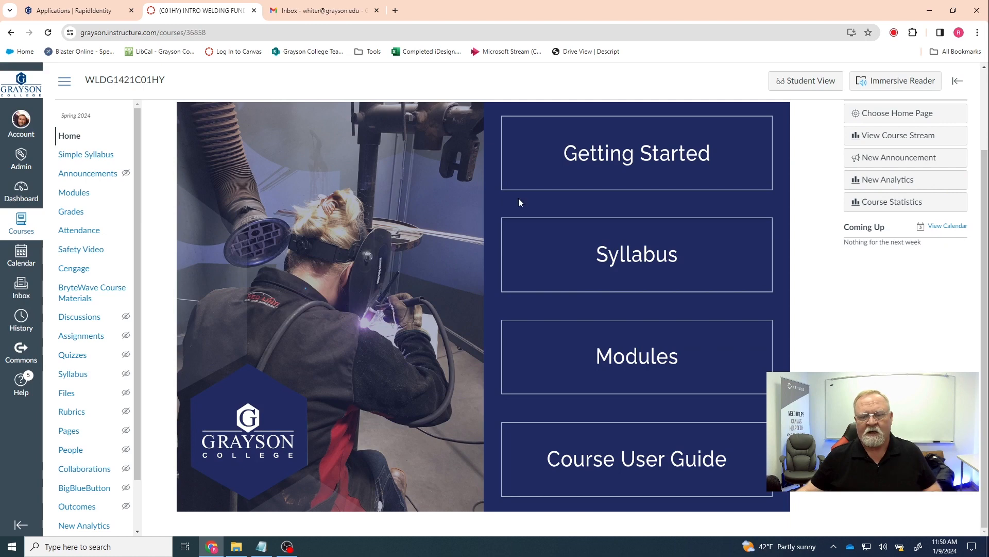
click(645, 155)
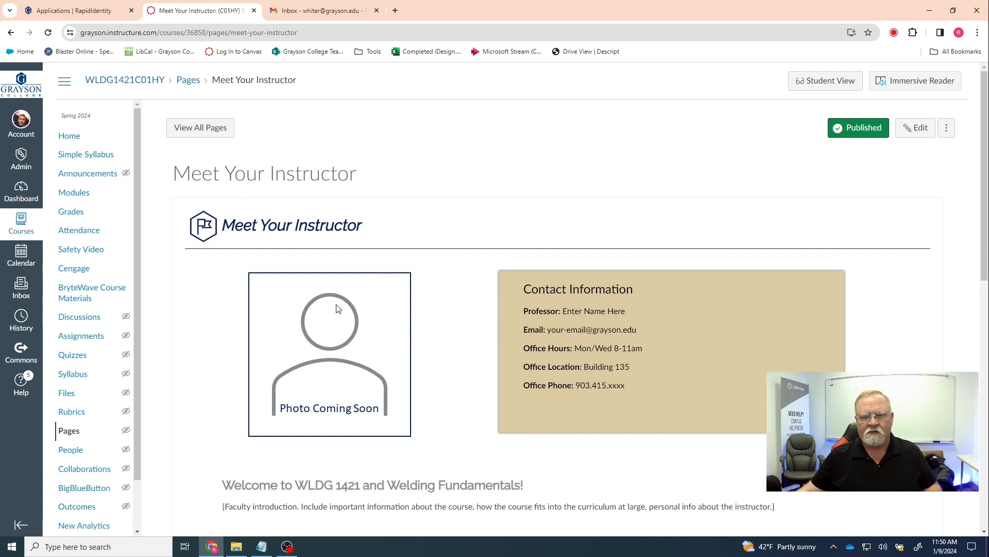
click(11, 32)
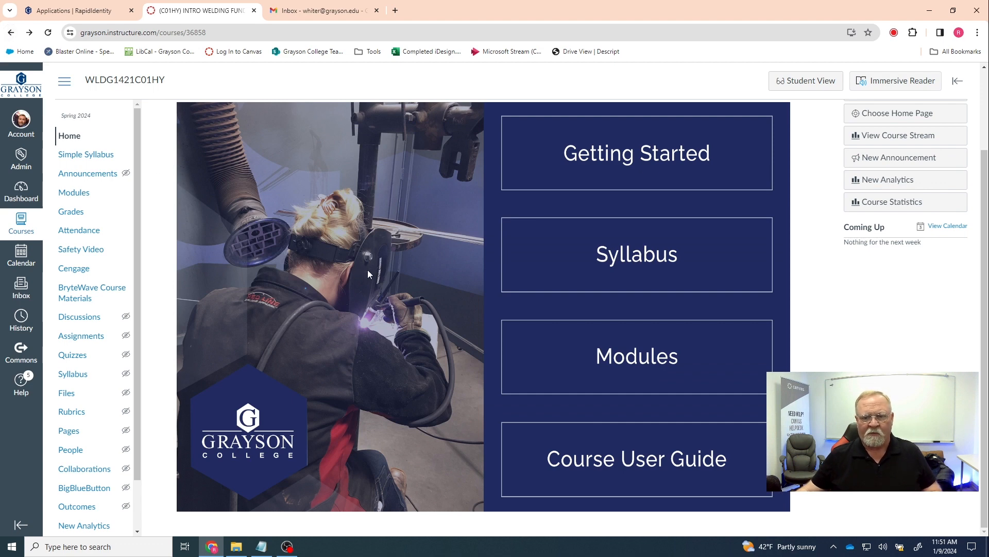
Step: Copy the Cengage course key from the Instructor Resources module
click(621, 360)
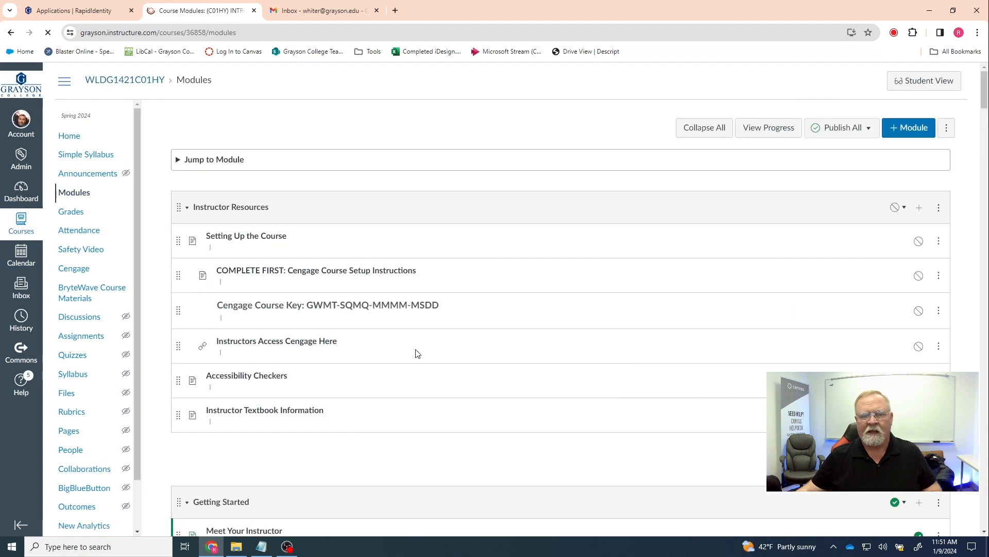
drag(307, 294, 442, 297)
right_click(397, 292)
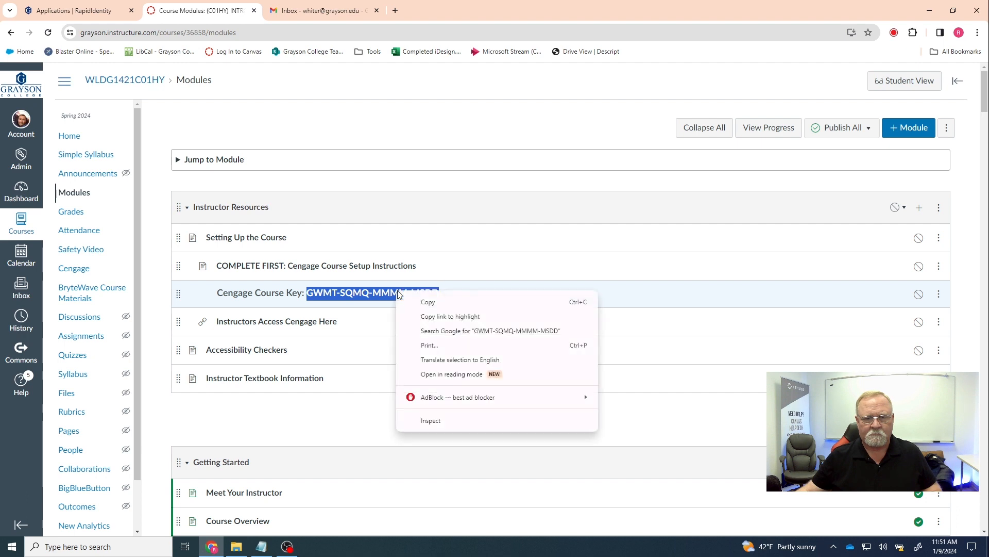
click(430, 306)
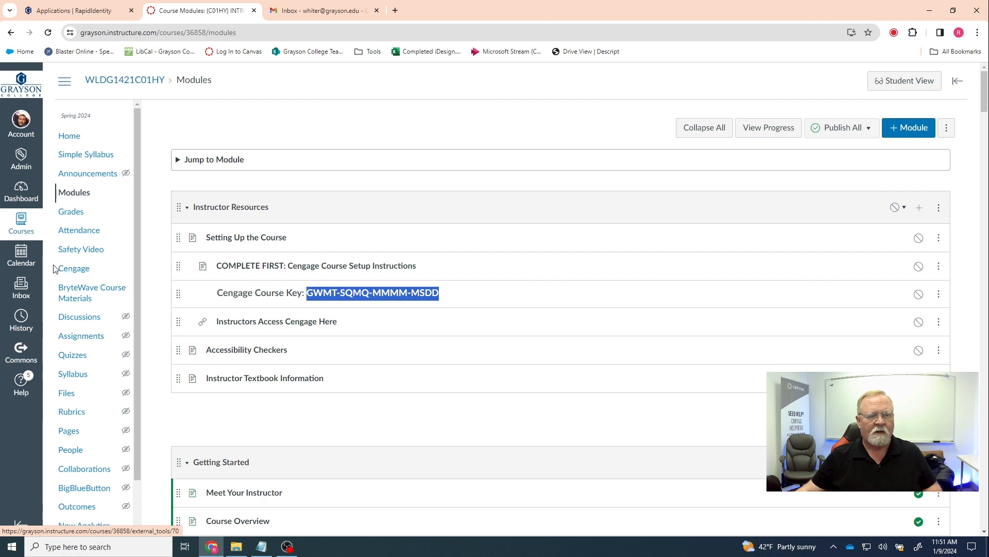
Step: Search Cengage's homework platforms for "Welding" and link Welding: Principles and Applications - 9th Edition to the course
click(76, 273)
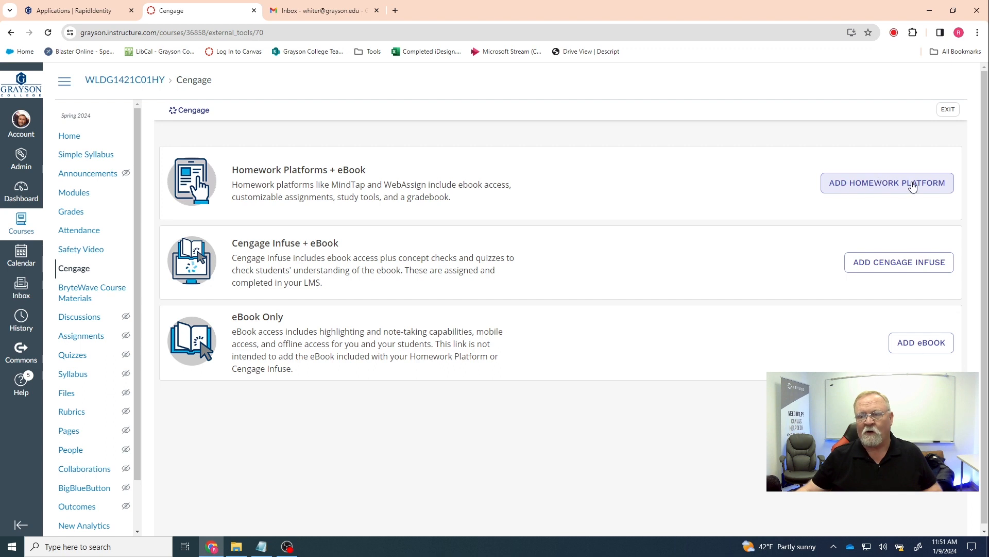
click(863, 188)
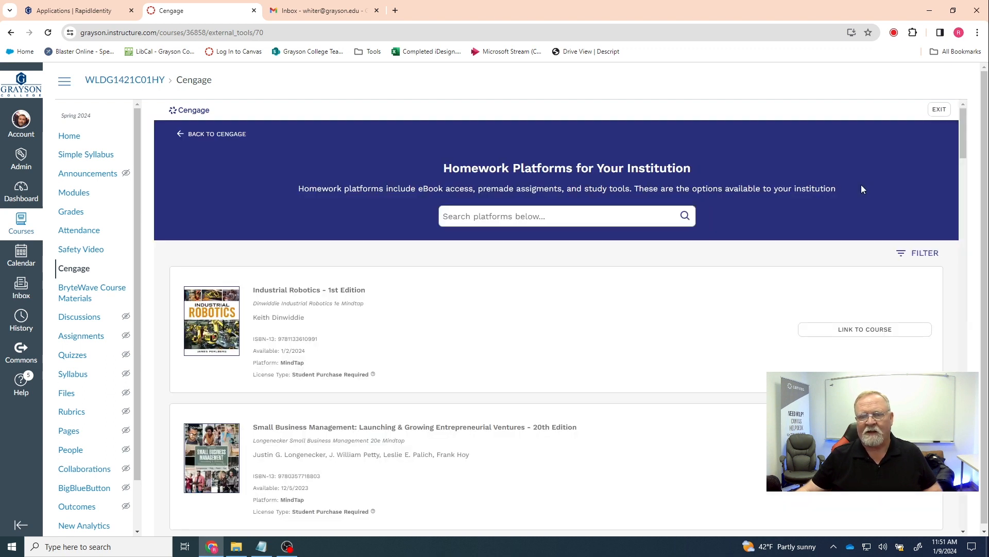
click(527, 217)
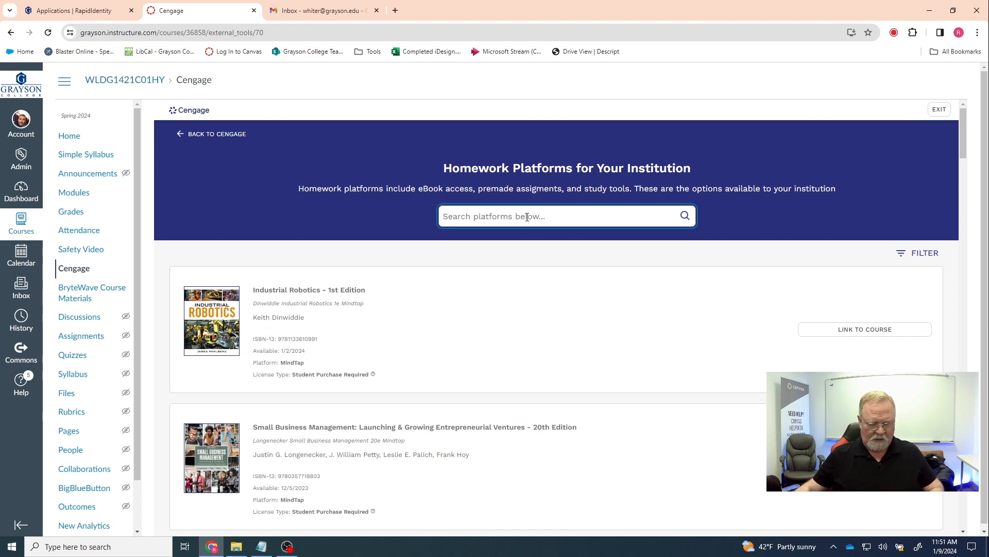
text(Welding)
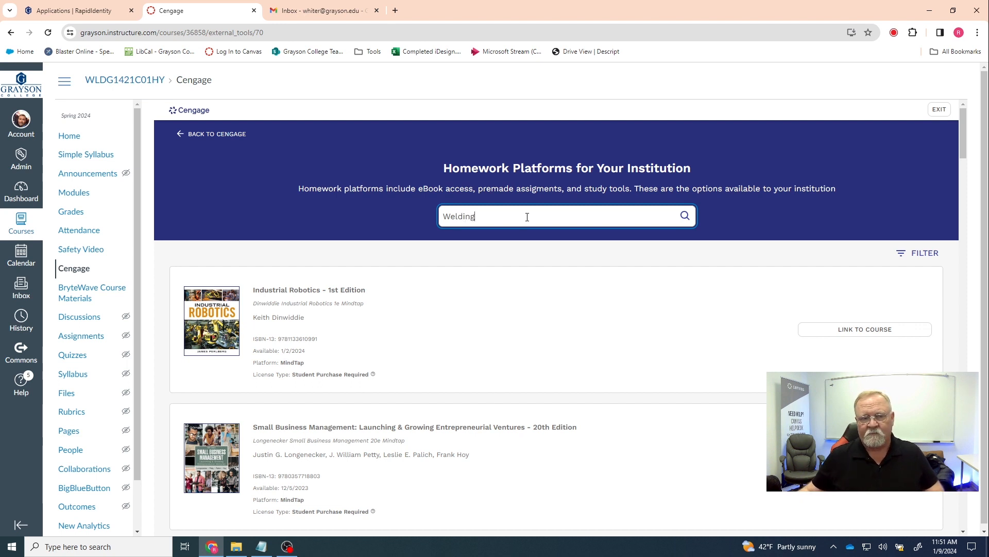
click(685, 217)
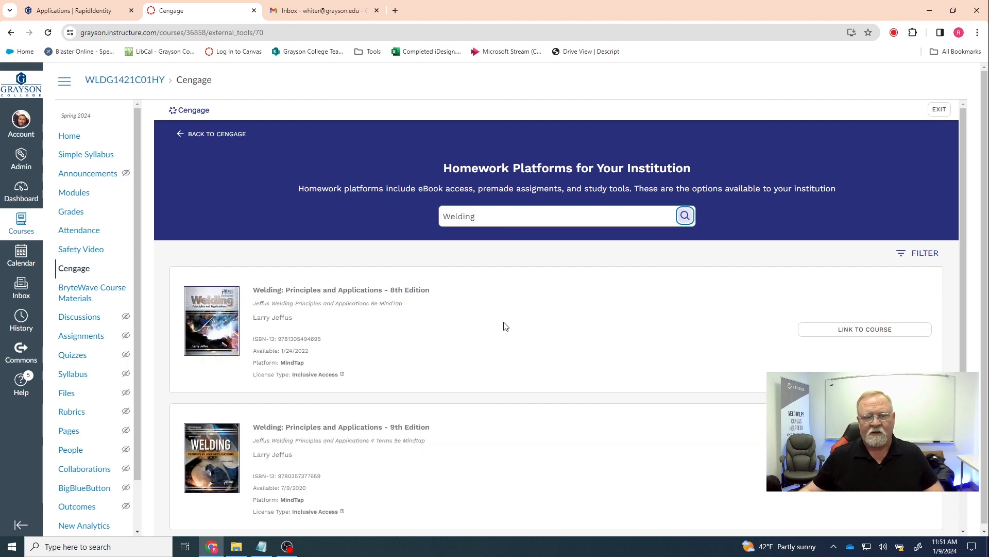
scroll(503, 326, down, 2)
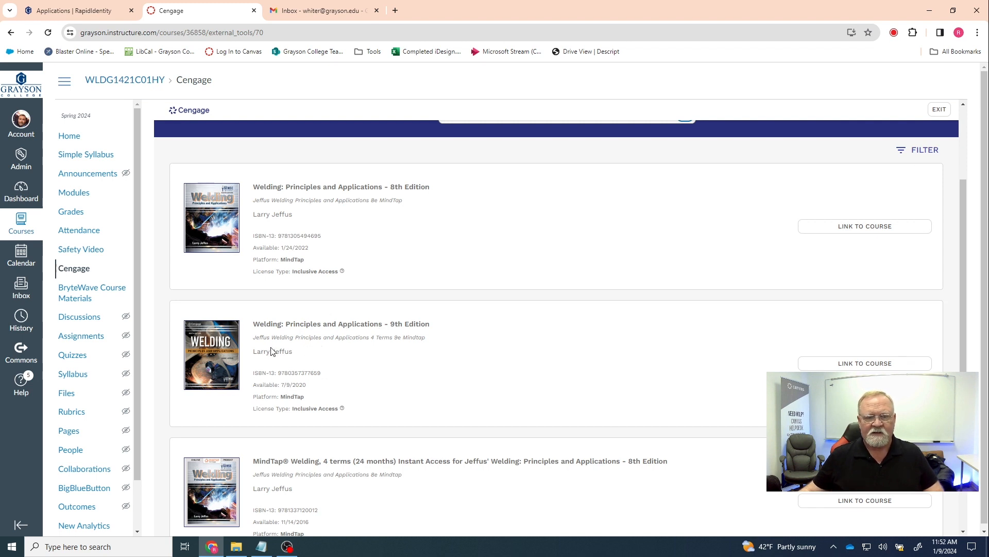
click(865, 364)
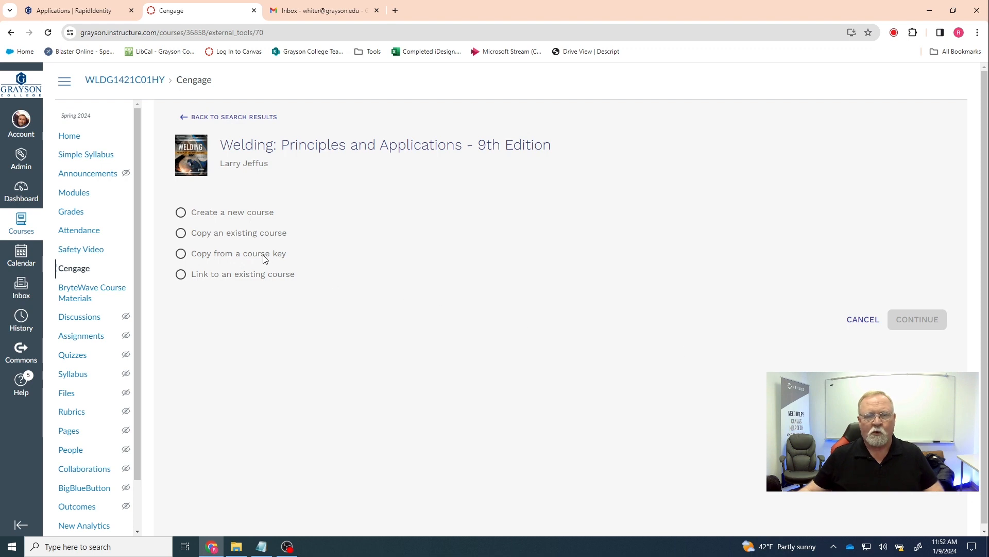
Step: Choose to copy from a course key, paste the copied Cengage course key and verify it
click(182, 254)
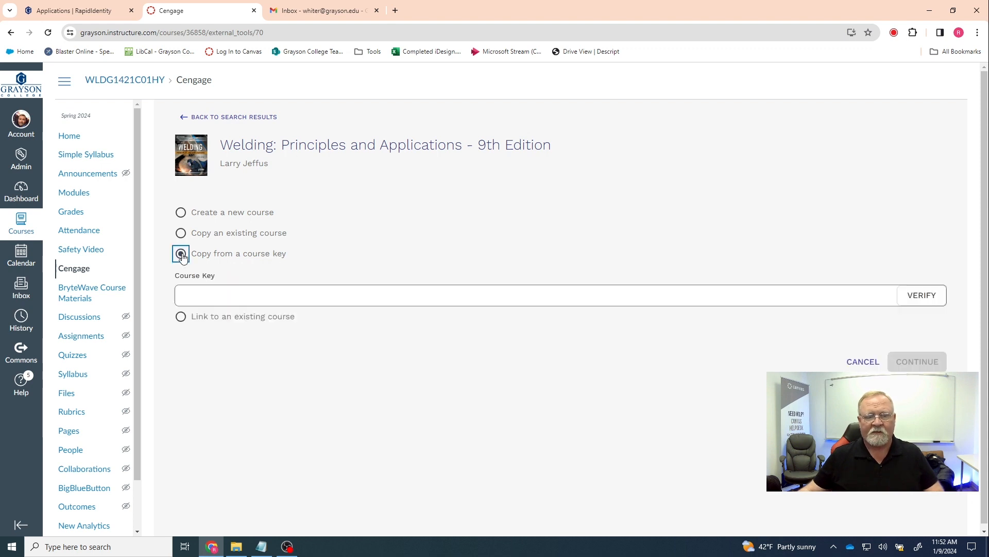
click(202, 293)
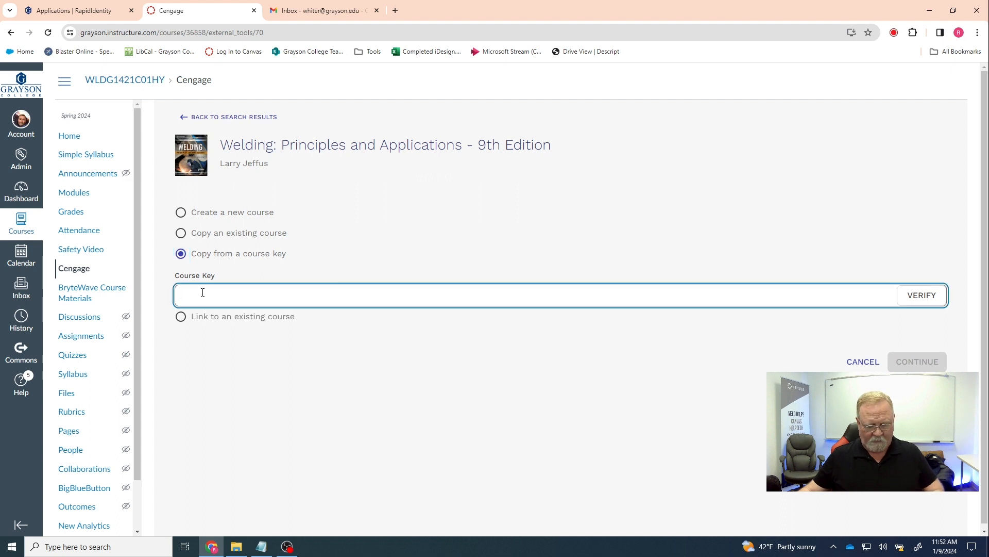
right_click(203, 292)
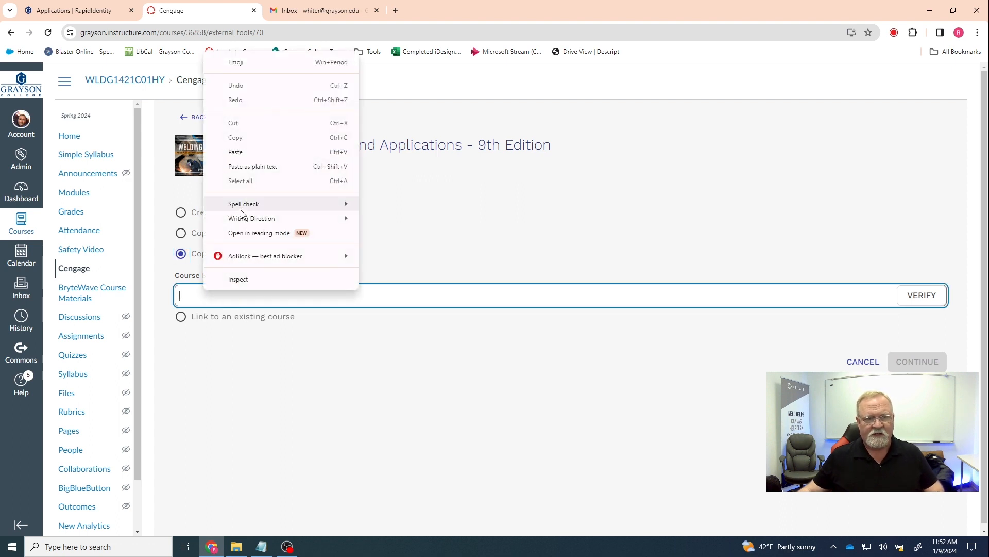
click(235, 152)
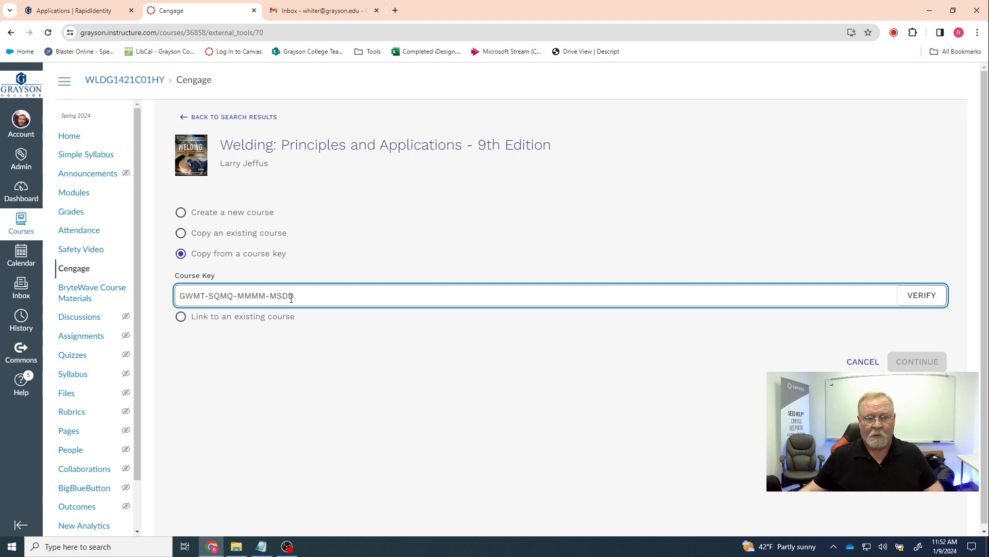
click(922, 295)
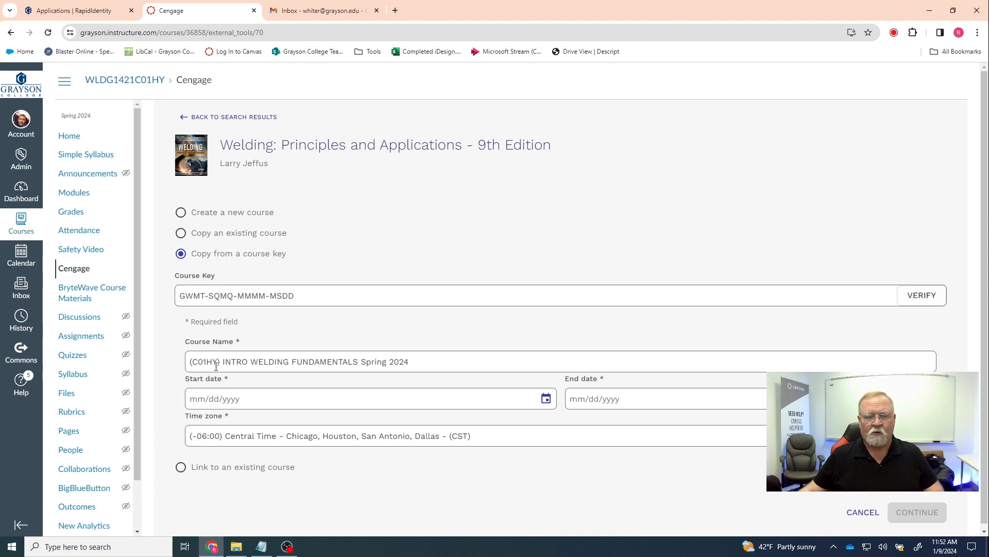
Step: Set the Cengage course's start date to 03/19/2024 and its end date to 05/19/2024
click(251, 396)
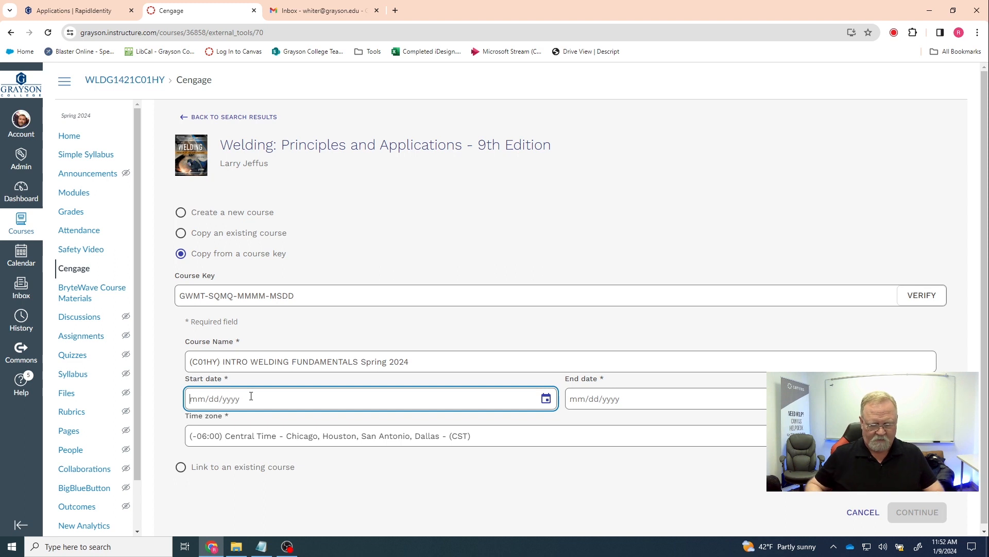
text(03)
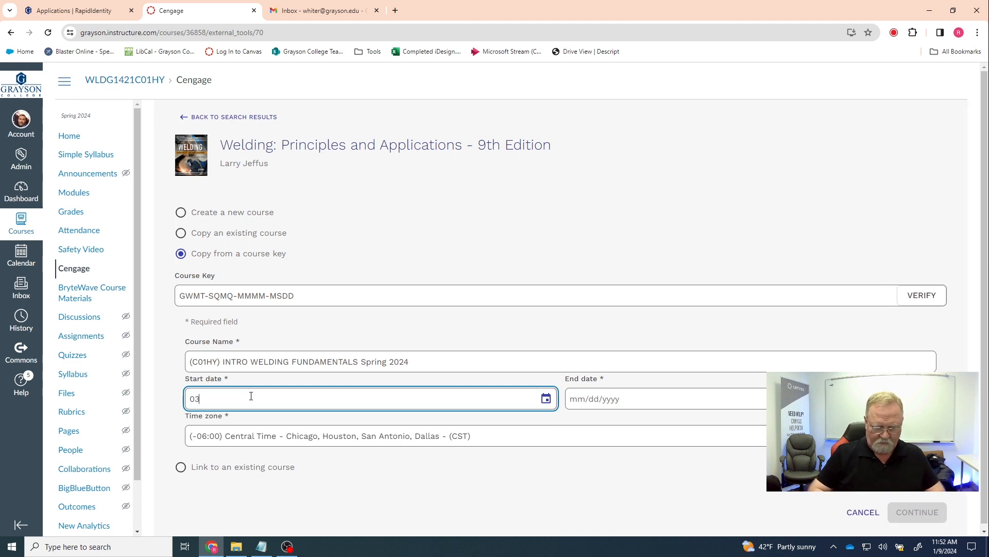
text(/19)
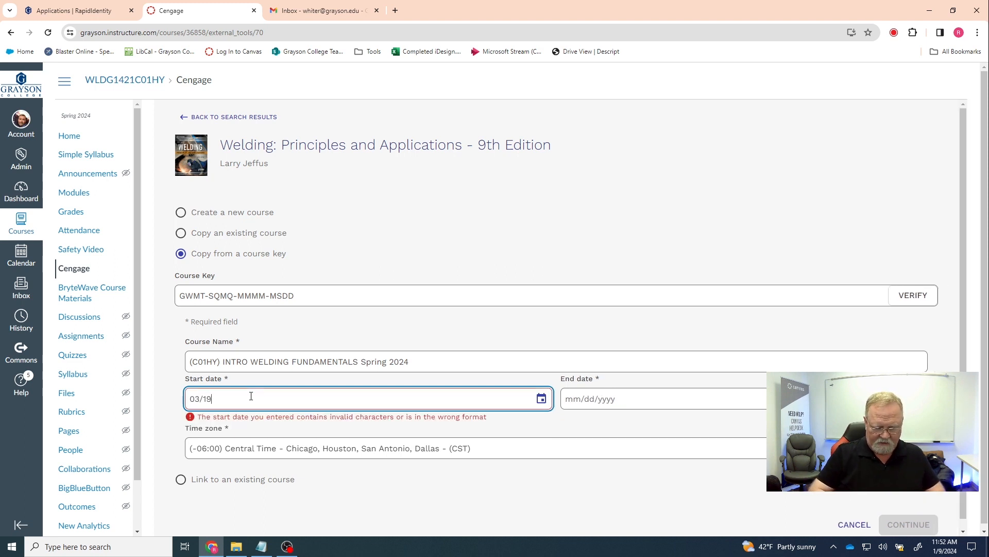
text(/)
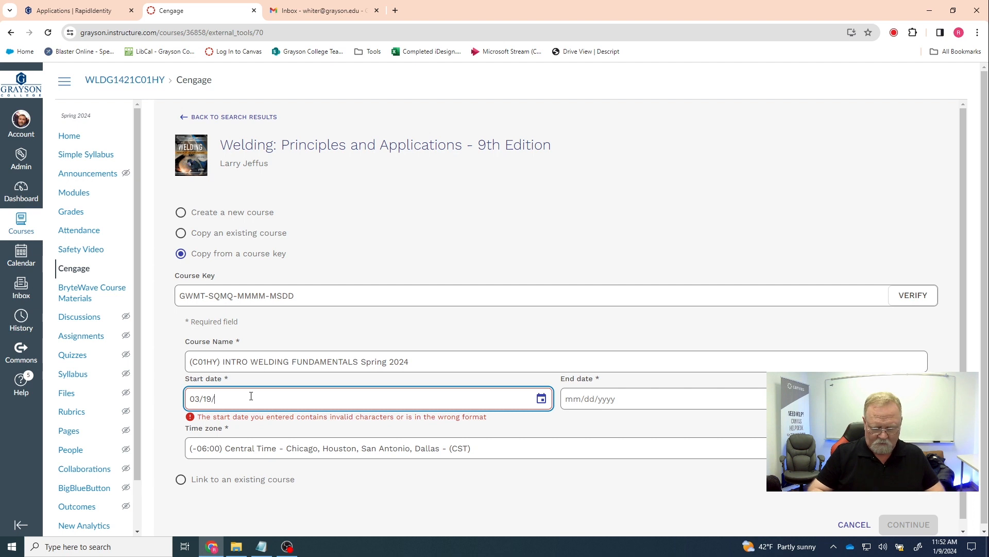
text(2024)
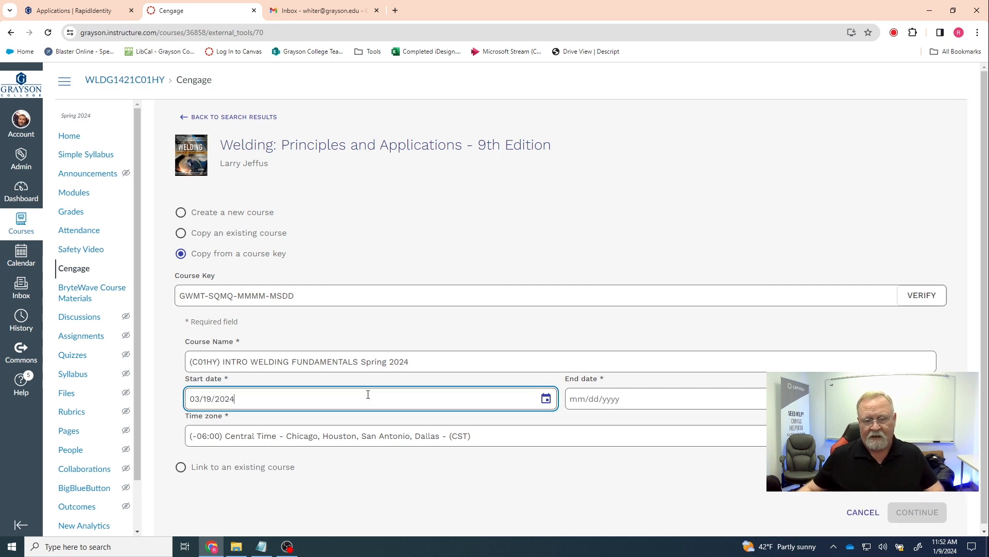
click(634, 399)
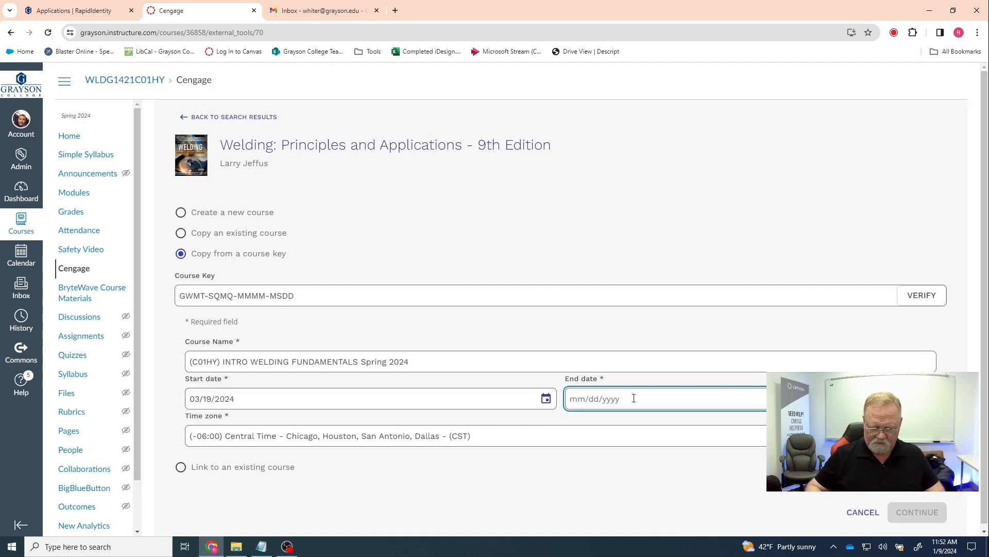
text(05)
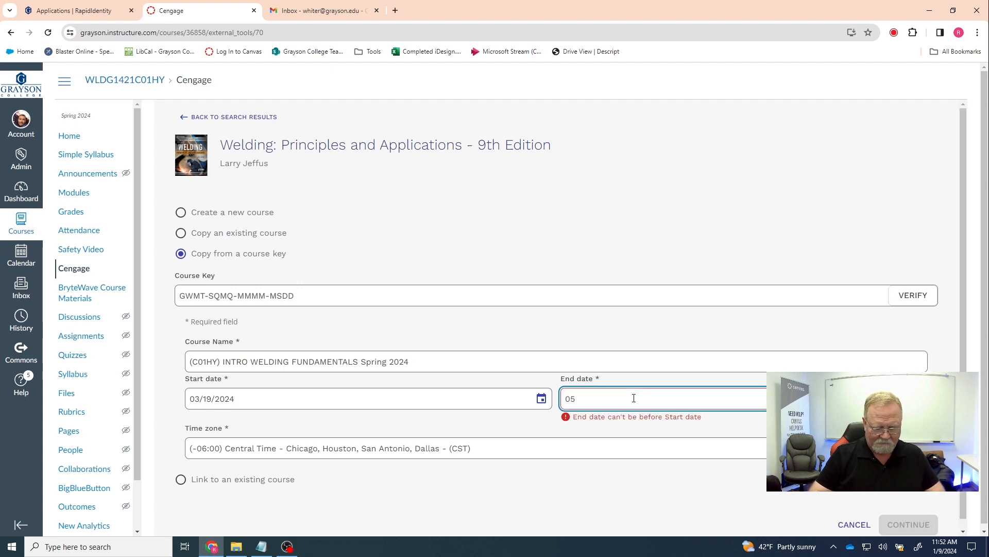
text(/19)
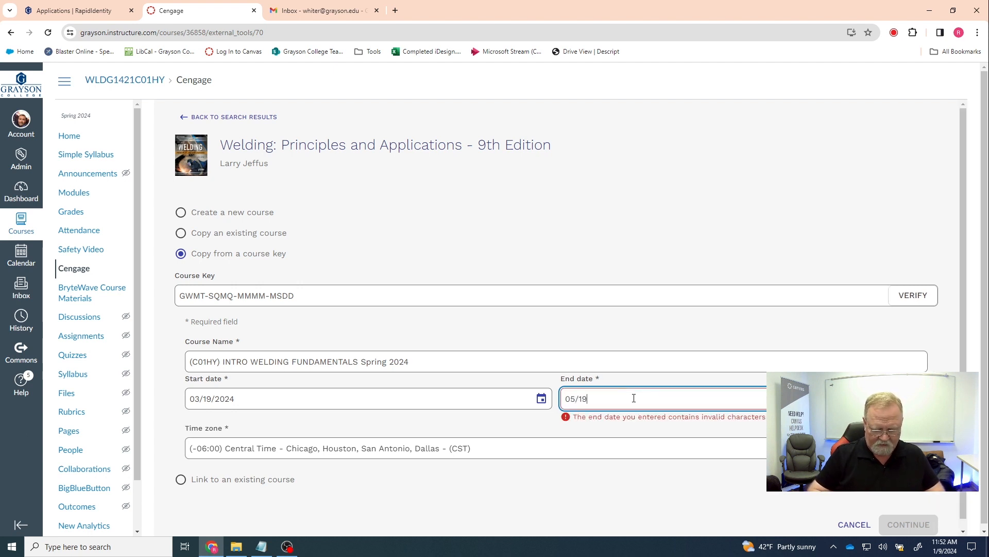
text(/2024)
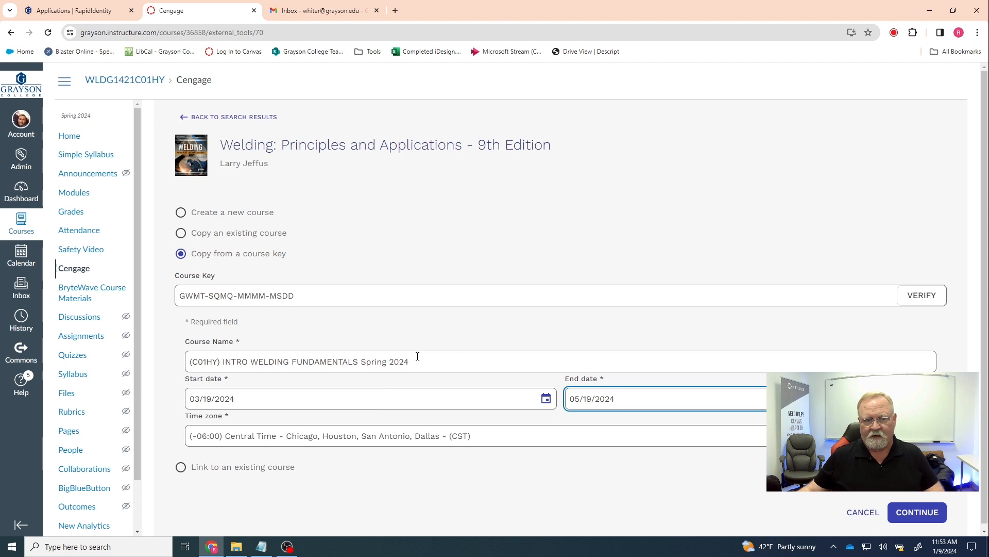
Step: Continue to the gradebook settings and accept adding individual MindTap activity scores to the Canvas gradebook
click(921, 514)
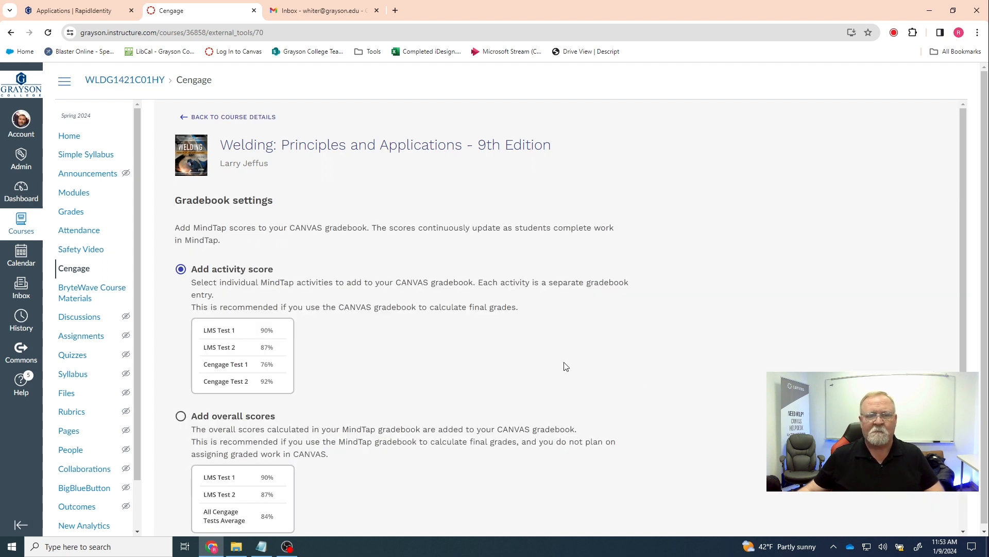
scroll(479, 346, down, 1)
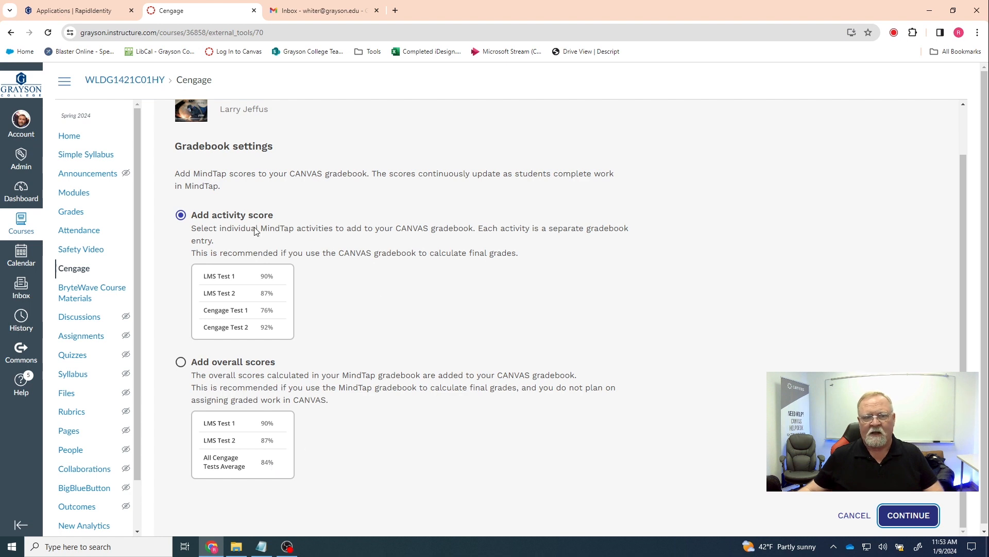
click(910, 515)
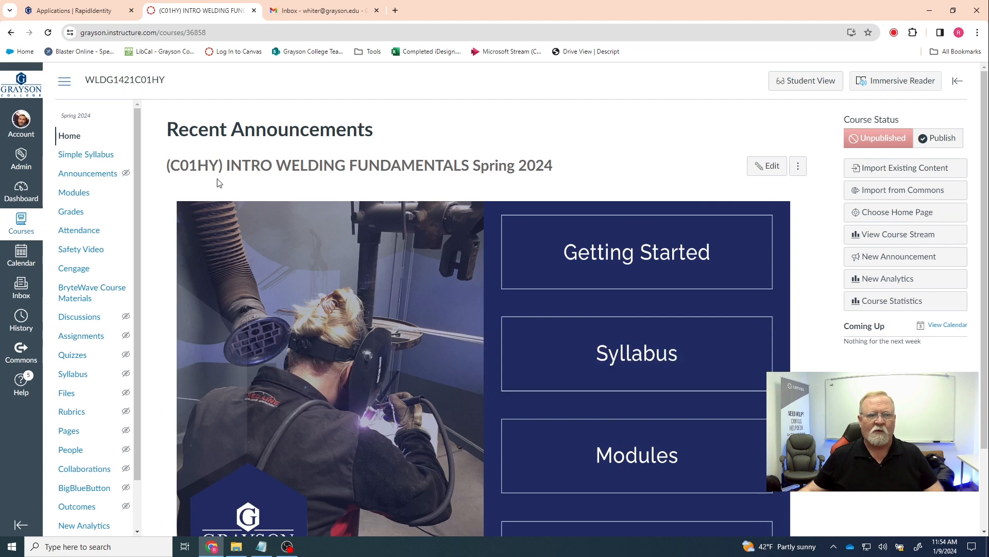
Step: Open Chapter 01: Study Guide Quiz 1 from the course modules and review its assignment page
click(641, 456)
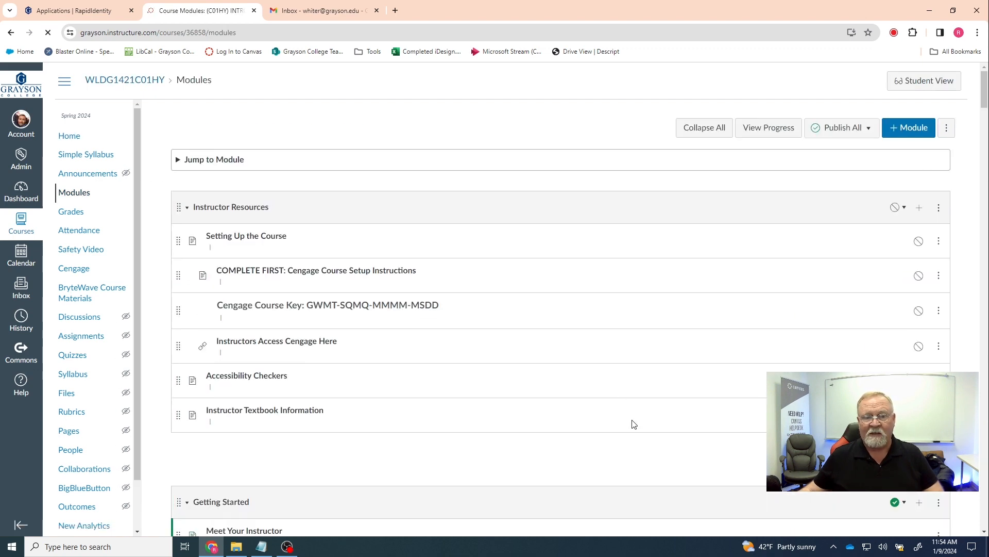
scroll(567, 345, down, 14)
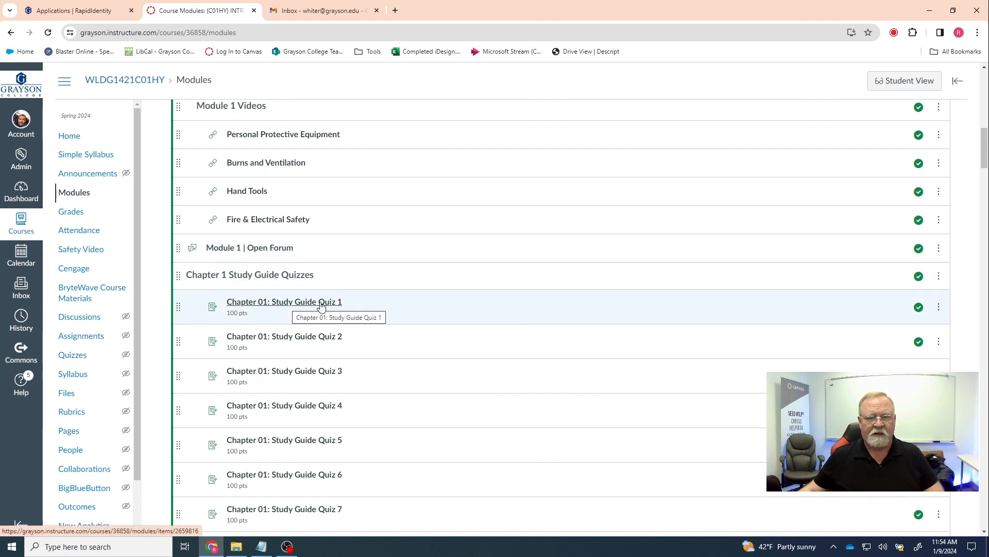
click(289, 304)
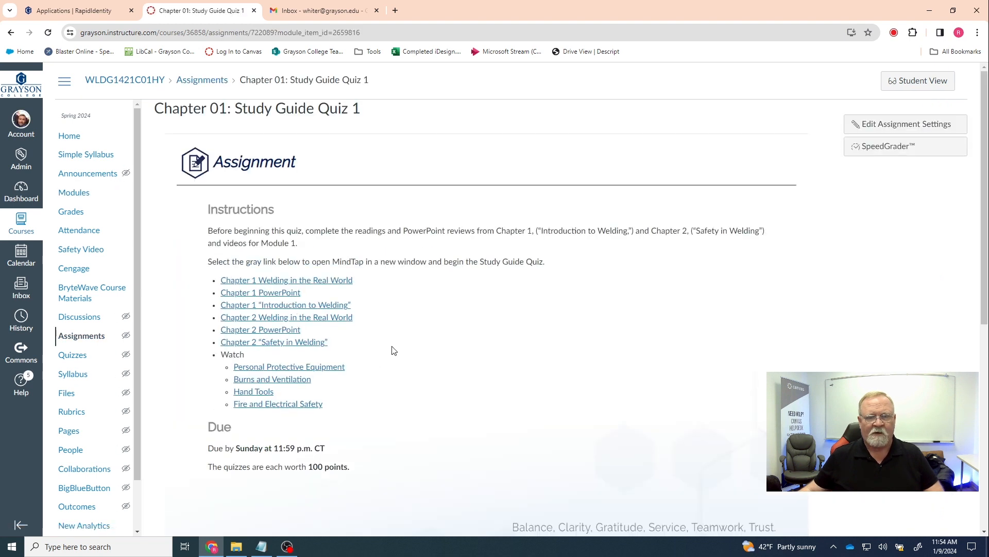
scroll(415, 384, down, 1)
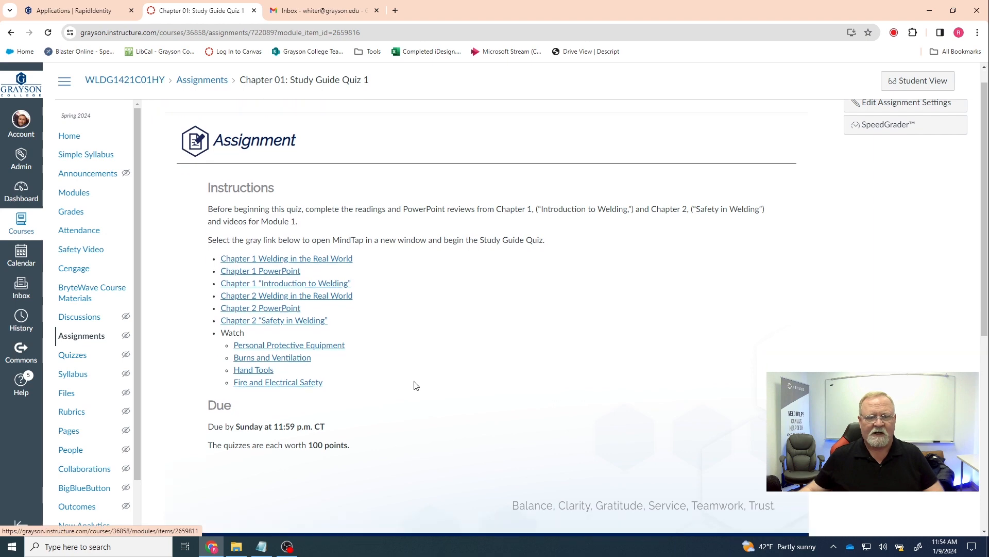
scroll(419, 387, down, 3)
scroll(394, 420, down, 3)
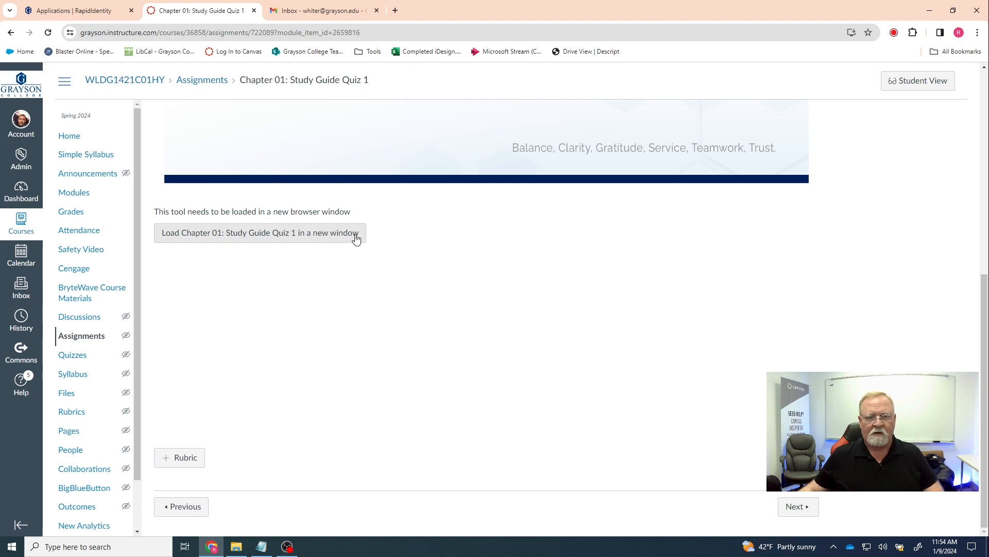
Step: Load Study Guide Quiz 1 in a new window, dismiss the MindTap introduction and tour, and close the quiz
click(276, 237)
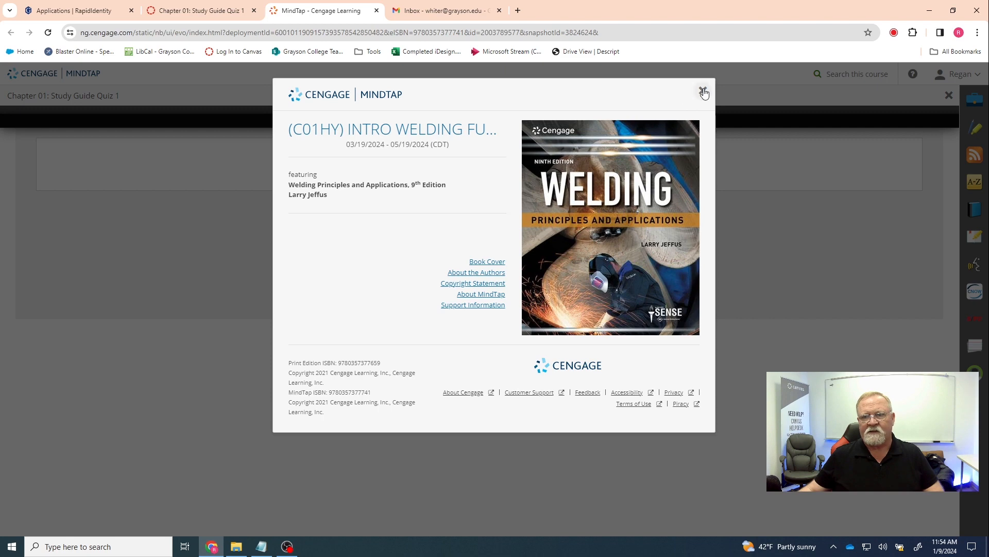
click(703, 92)
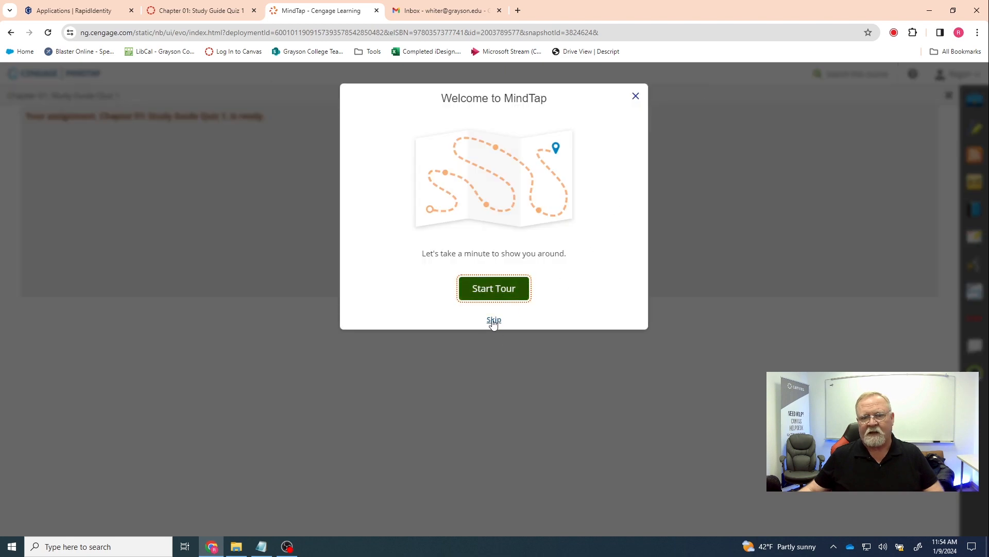
click(493, 321)
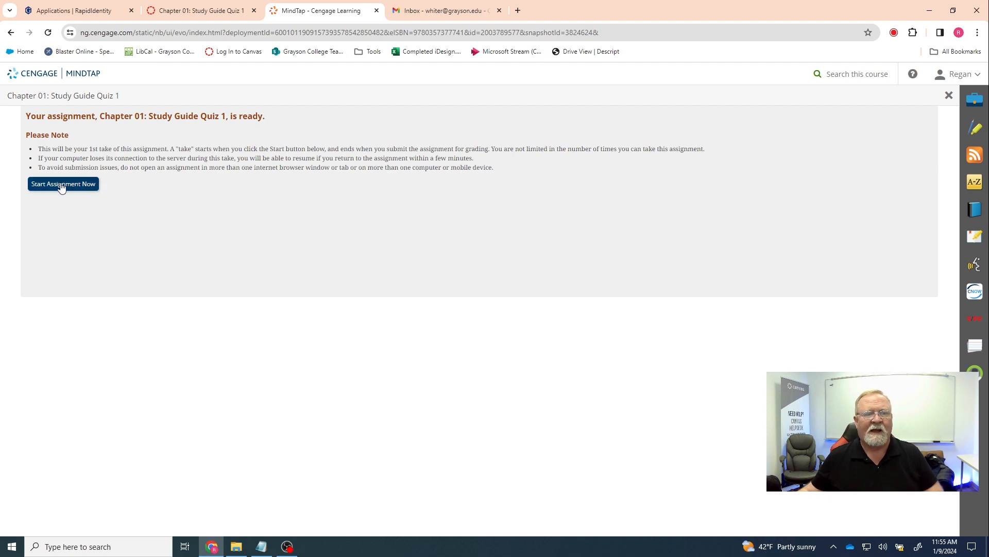
click(377, 10)
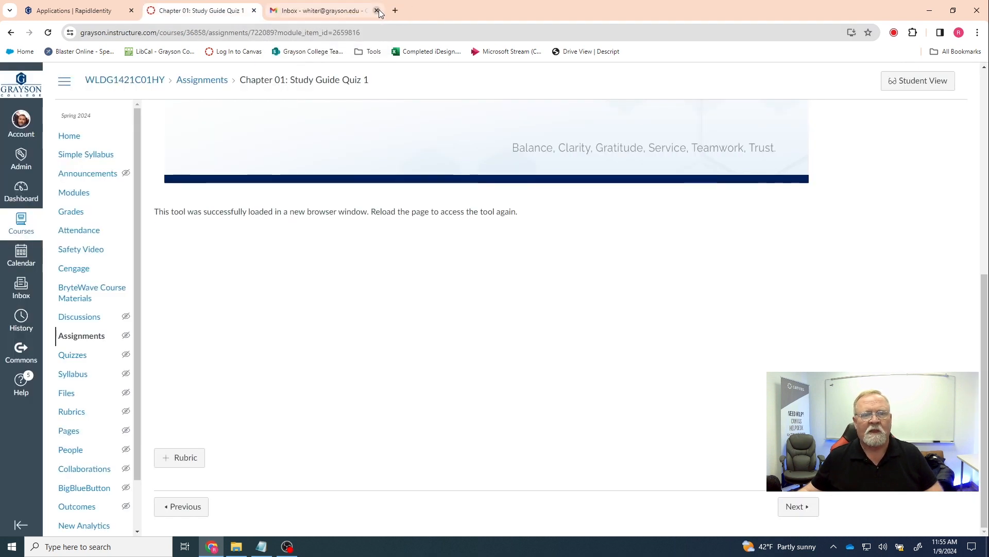
Step: Load the Chapter 1 Welding in the Real World reading from the quiz instructions, skim it in MindTap, and close both reading tabs
scroll(434, 251, up, 5)
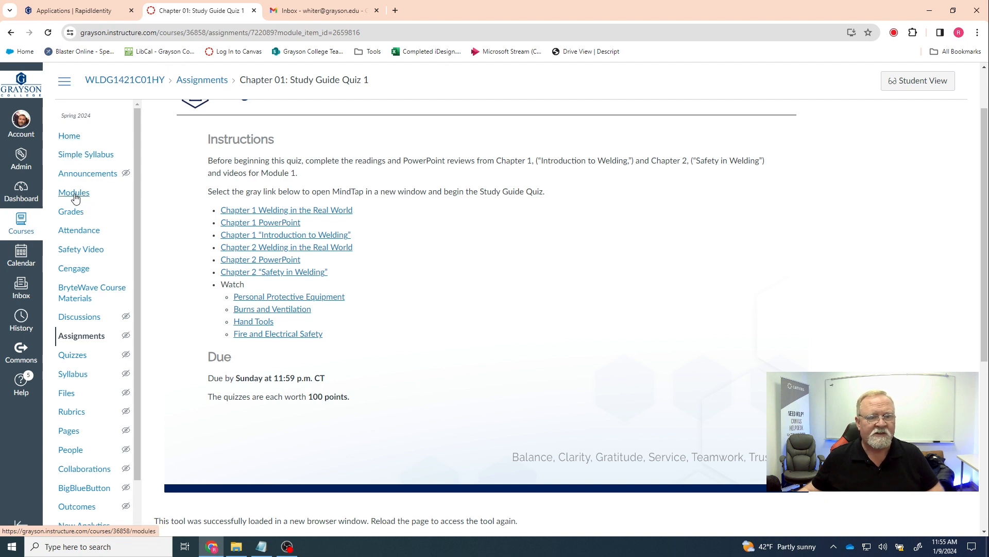
click(272, 213)
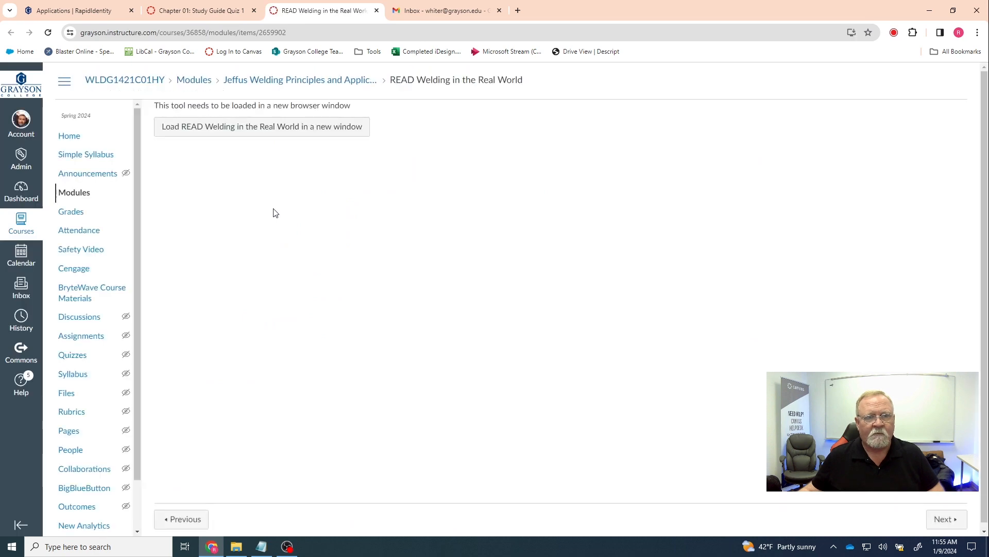
click(249, 128)
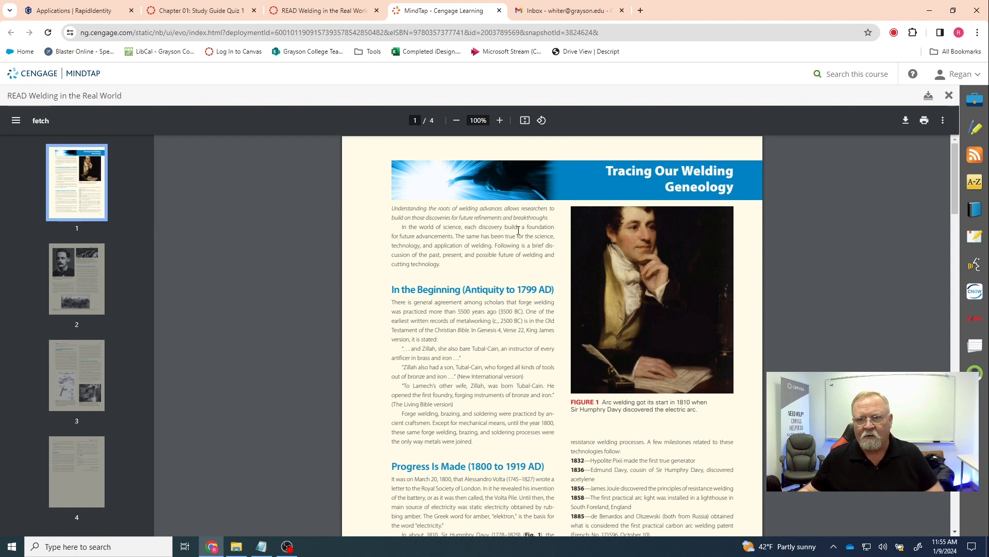
scroll(518, 230, down, 3)
scroll(518, 232, down, 4)
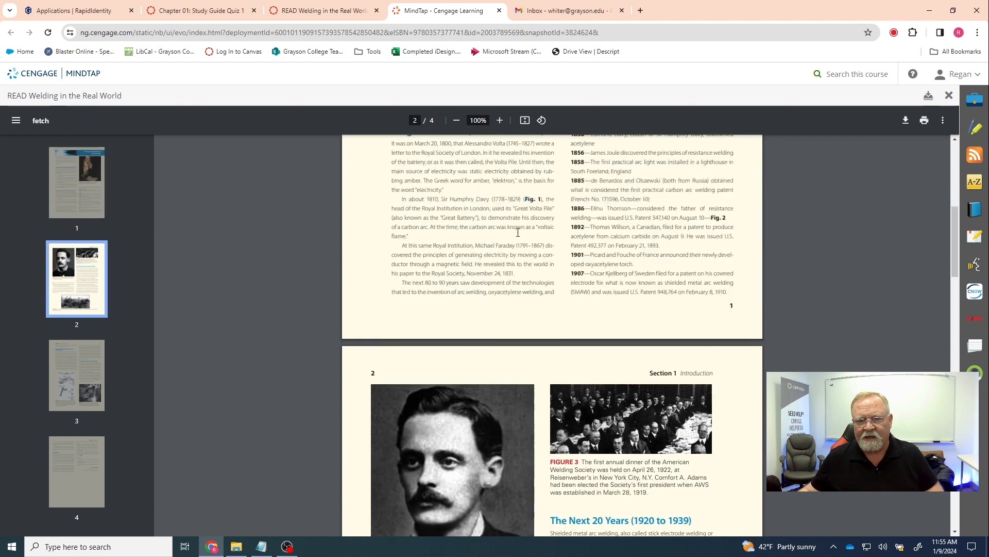
scroll(518, 232, up, 7)
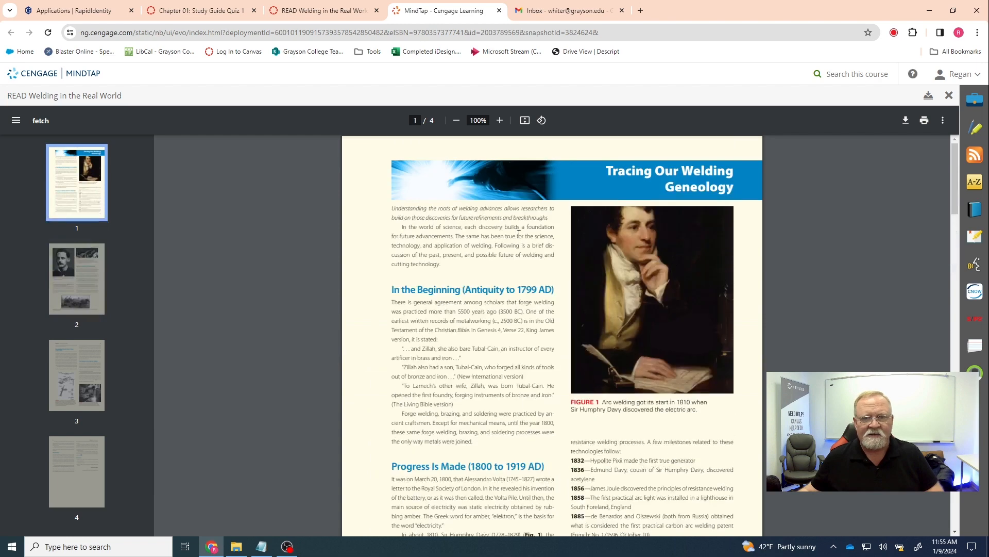
click(499, 10)
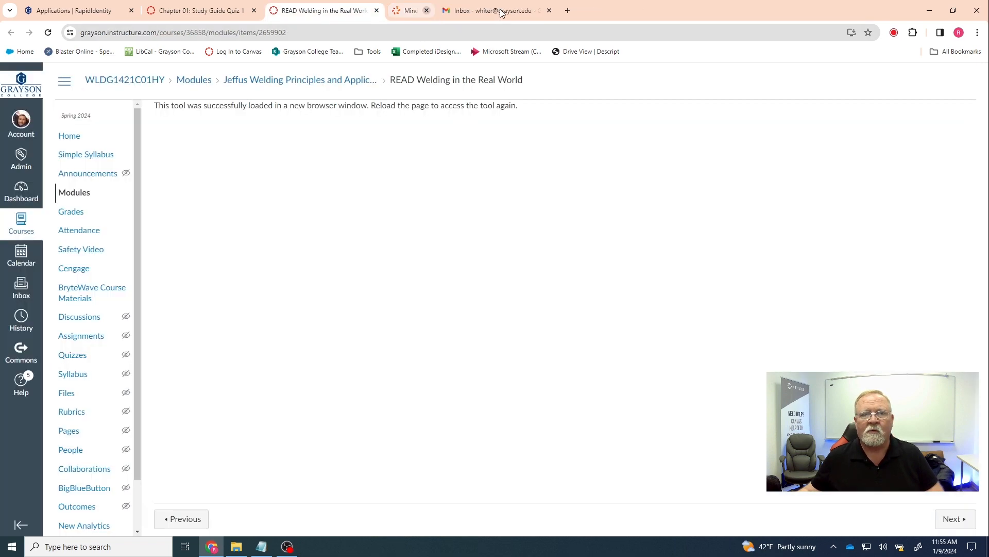
click(376, 11)
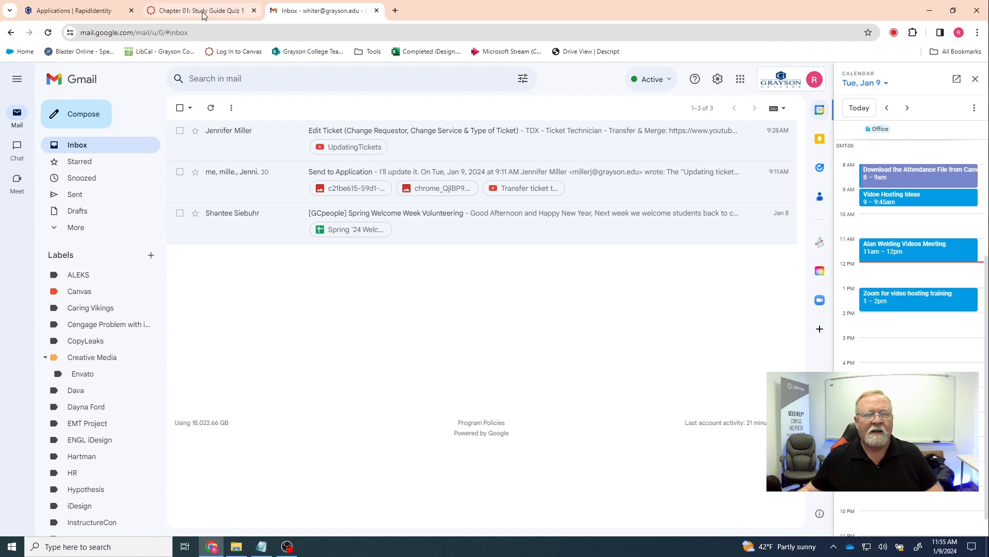
Step: Return to the Canvas course, check its People roster, and close the course tab
click(208, 17)
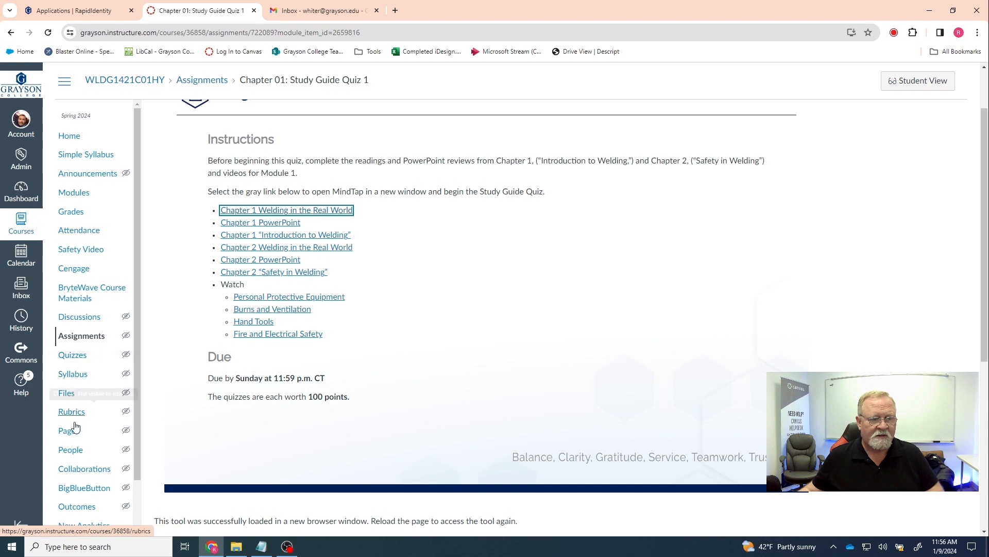
click(73, 453)
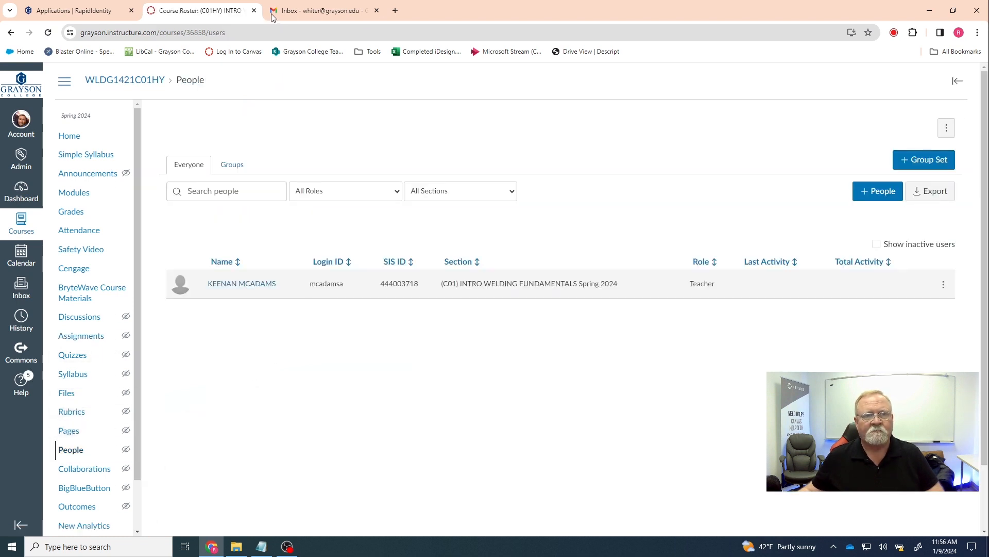
click(254, 10)
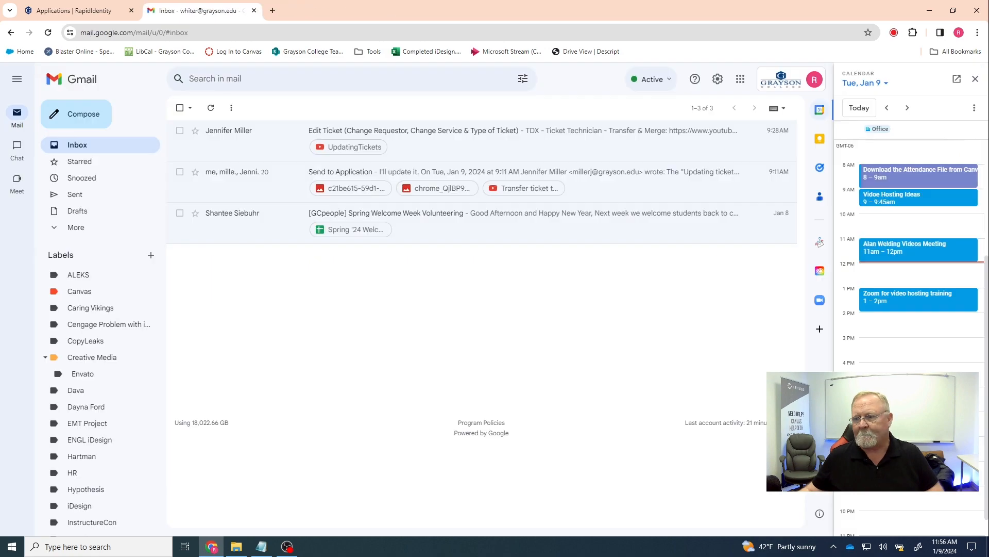